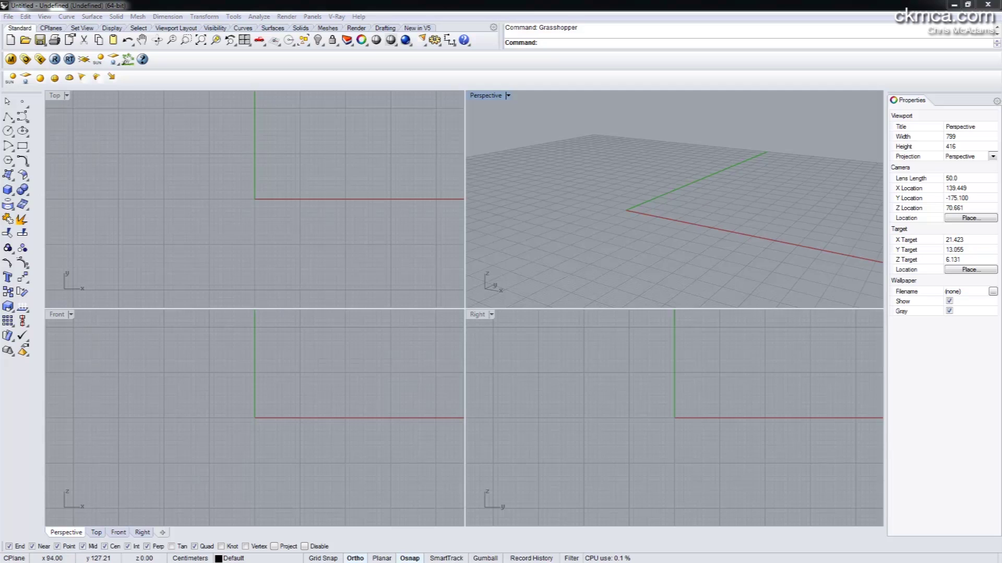
Centre the V-Ray grass tutorial window, scroll through the tutorial, then close Chrome.
left_click_drag(762, 99, 516, 68)
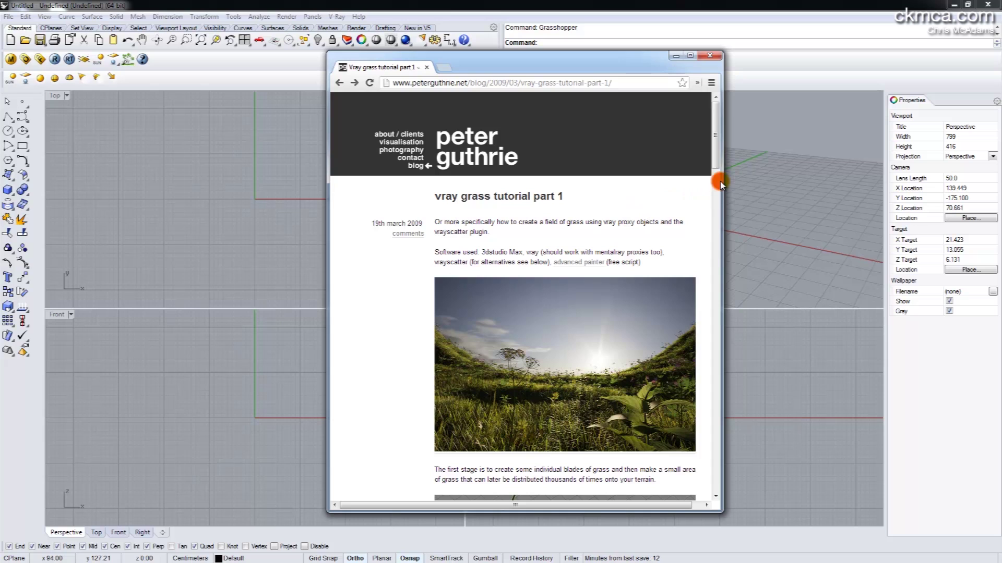
left_click_drag(713, 135, 716, 205)
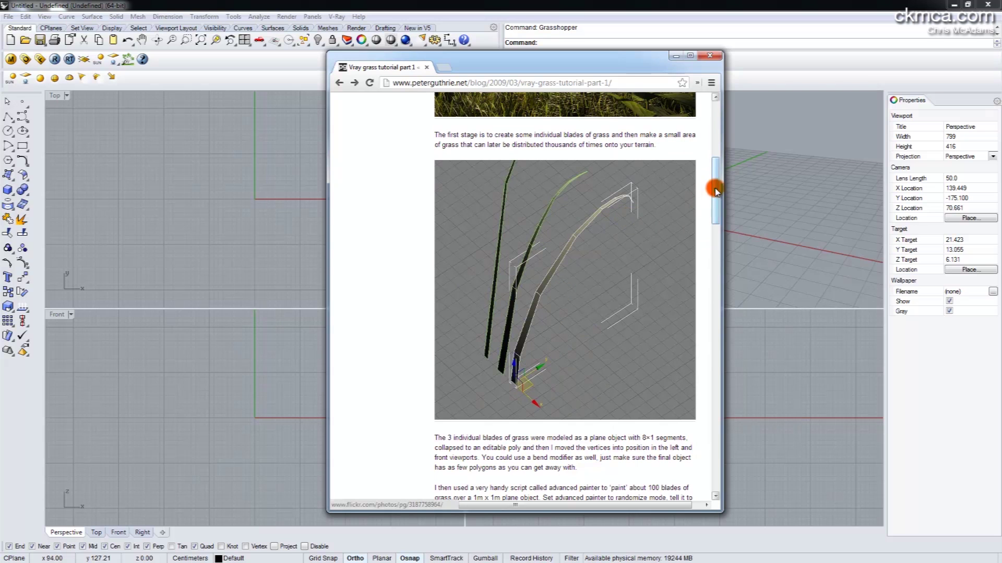
left_click_drag(715, 191, 718, 300)
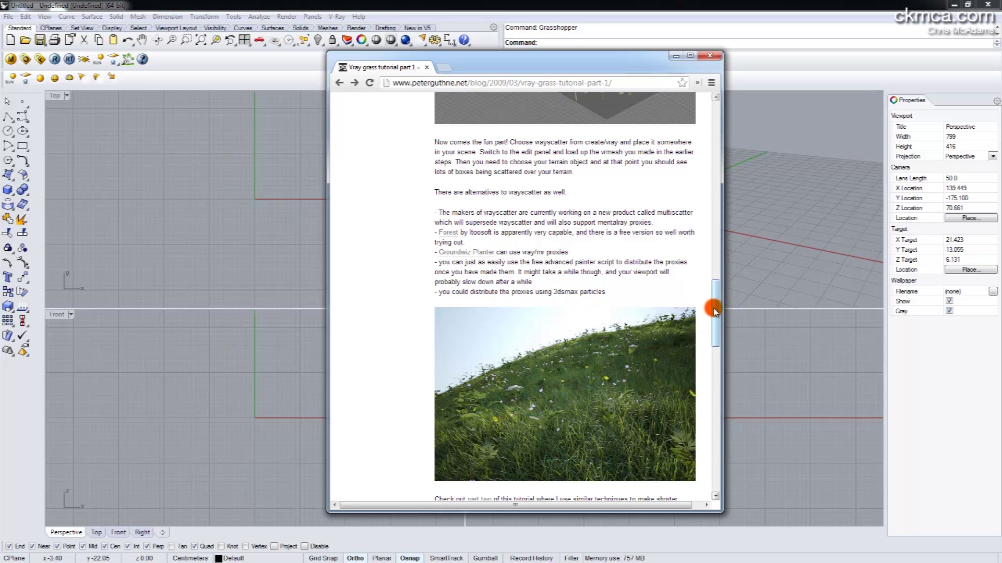
left_click_drag(714, 312, 714, 319)
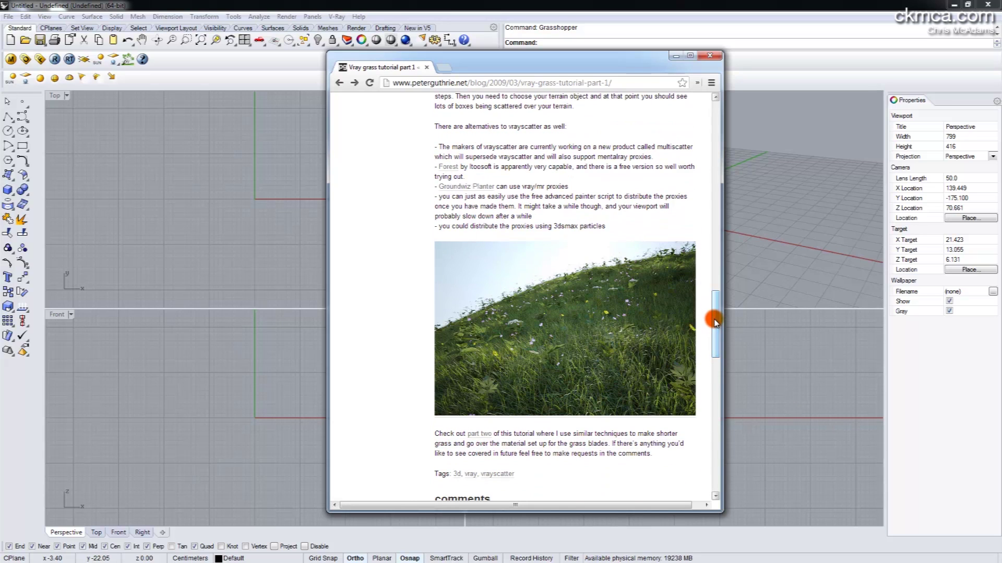
left_click(711, 56)
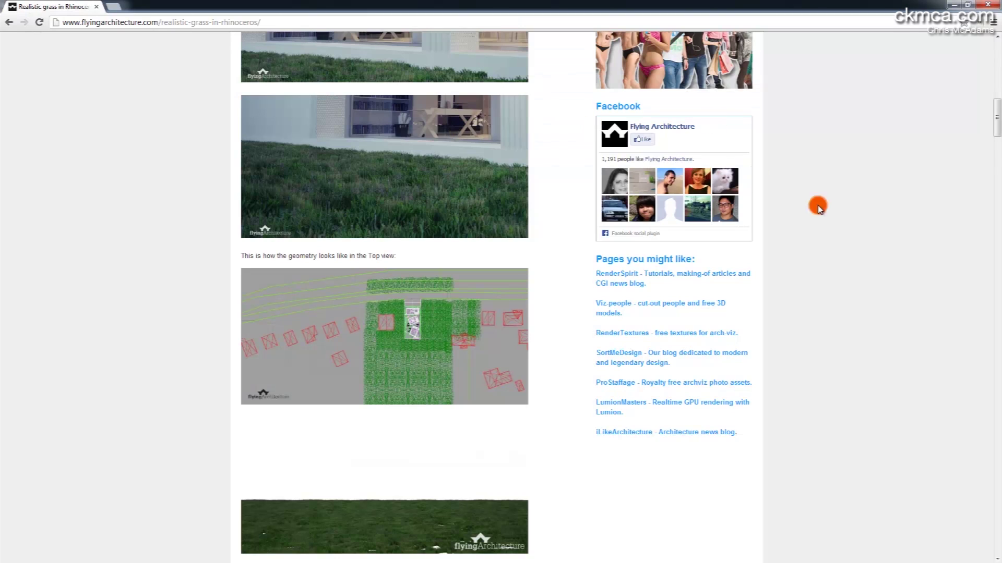
Scroll the 'Realistic grass in Rhinoceros' article past the texture renders to its download links.
scroll(867, 208, "up", 10)
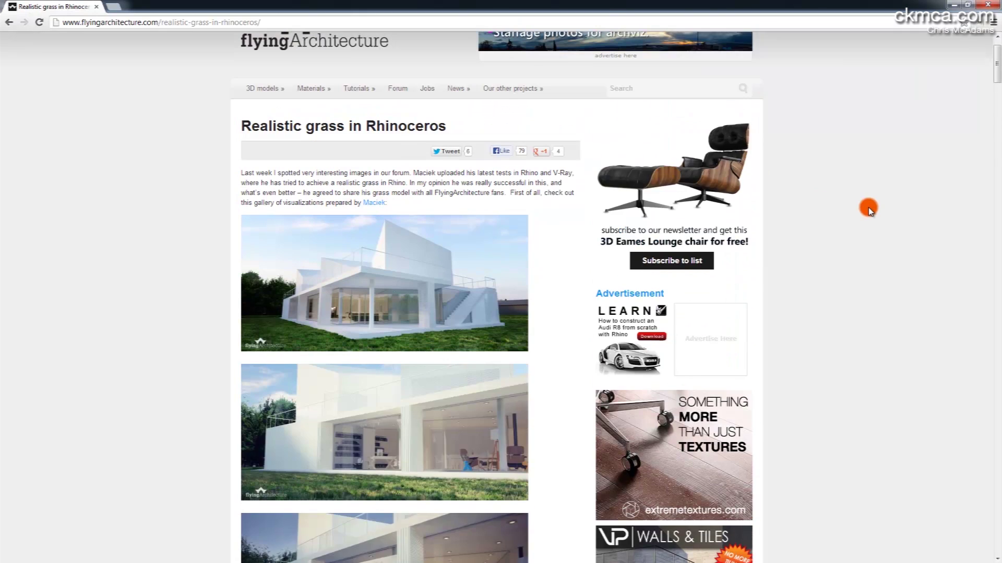
scroll(867, 208, "up", 1)
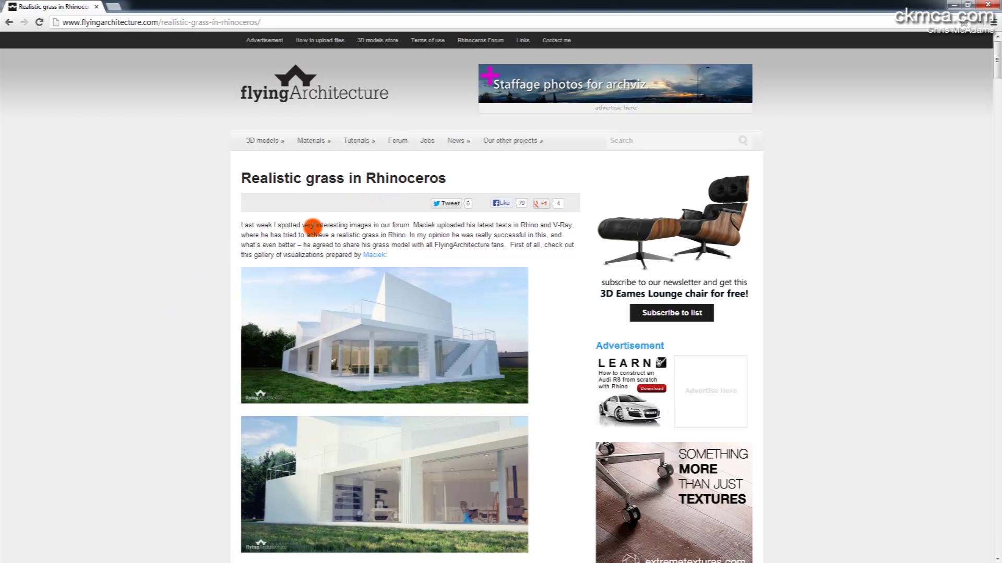
scroll(312, 227, "down", 4)
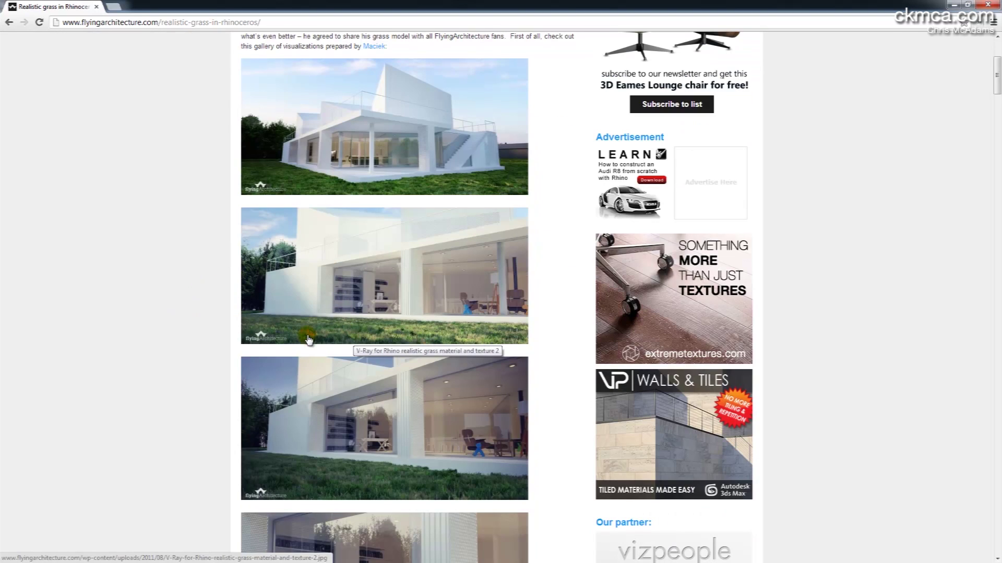
scroll(346, 375, "down", 7)
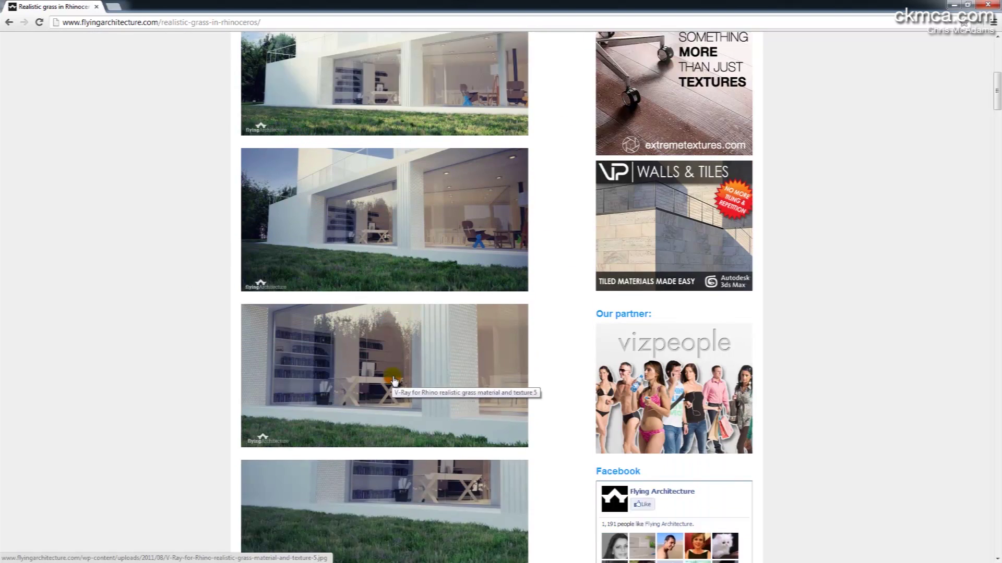
scroll(404, 377, "down", 17)
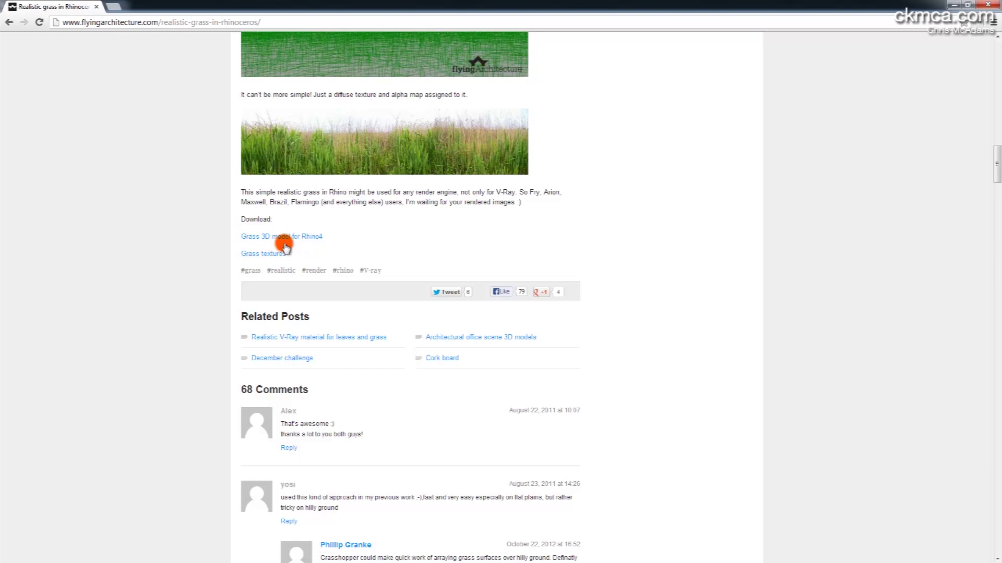
scroll(365, 237, "up", 4)
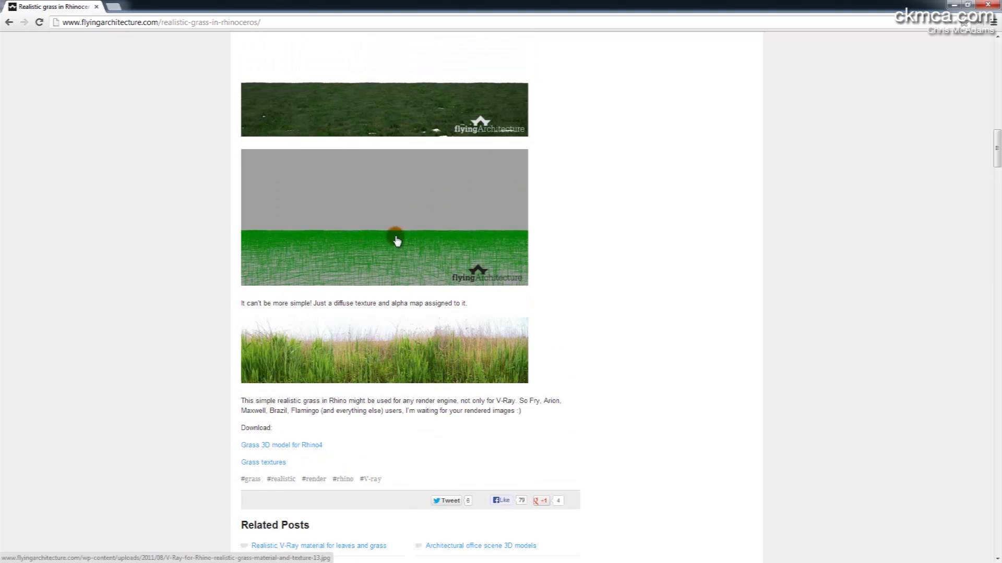
Return to Rhino and open Grass.3dm from the recent files list.
left_click(987, 11)
left_click(9, 17)
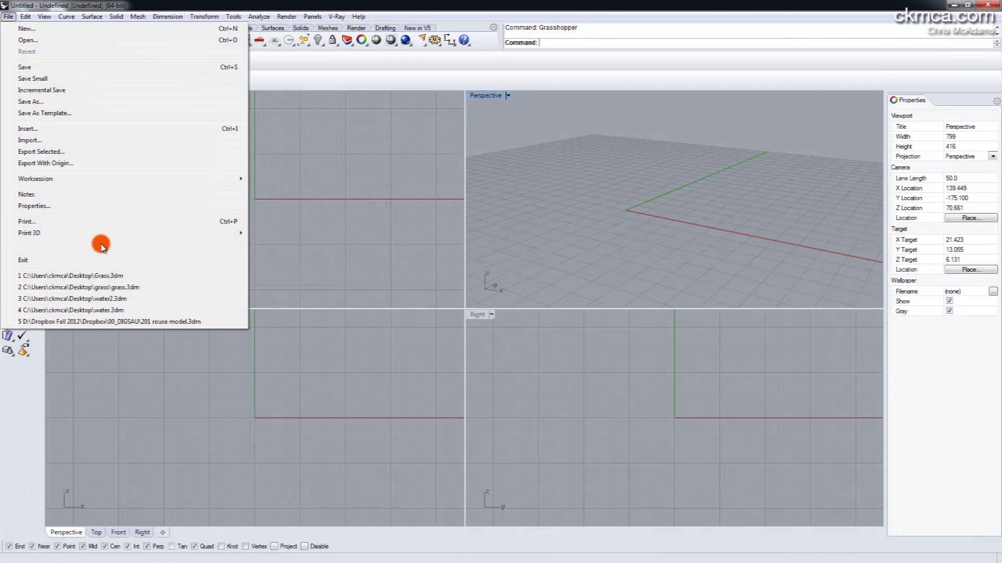
left_click(125, 275)
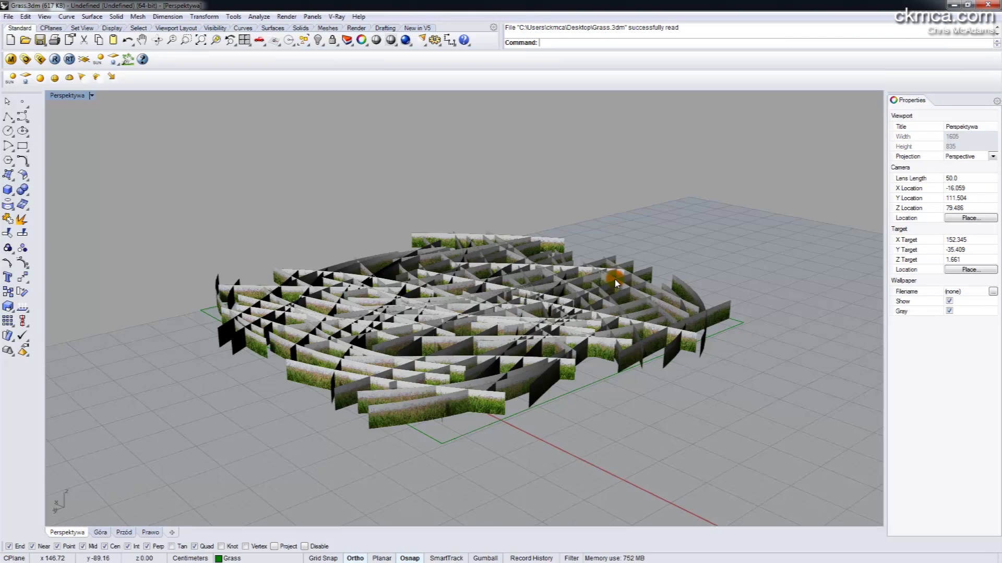
mouse_move(502, 345)
right_mouse_down()
mouse_move(521, 381)
mouse_move(445, 339)
mouse_move(507, 352)
mouse_move(502, 344)
right_mouse_up()
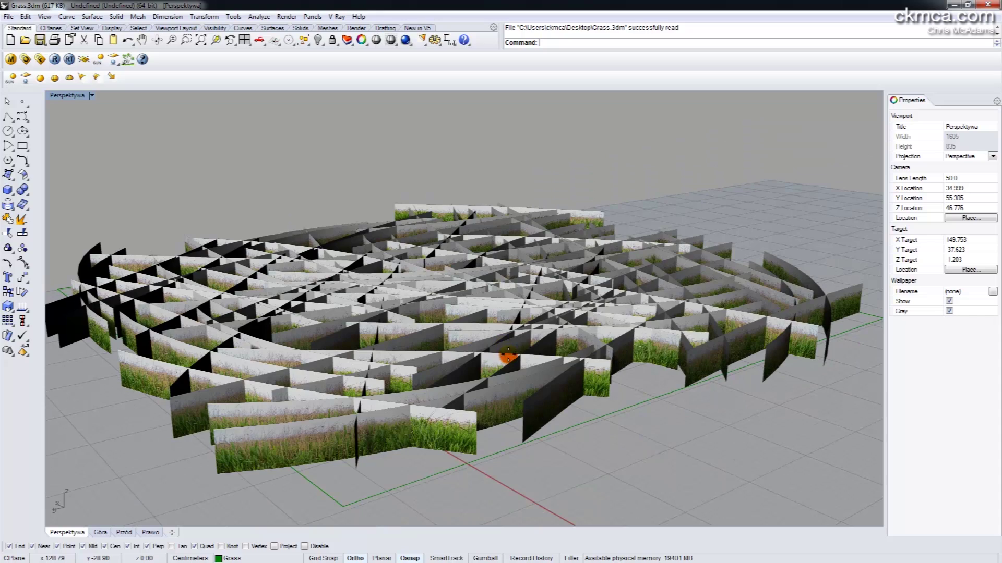
scroll(508, 357, "down", 5)
Select all 92 grass meshes and copy the patch beside the original.
key("ctrl+a")
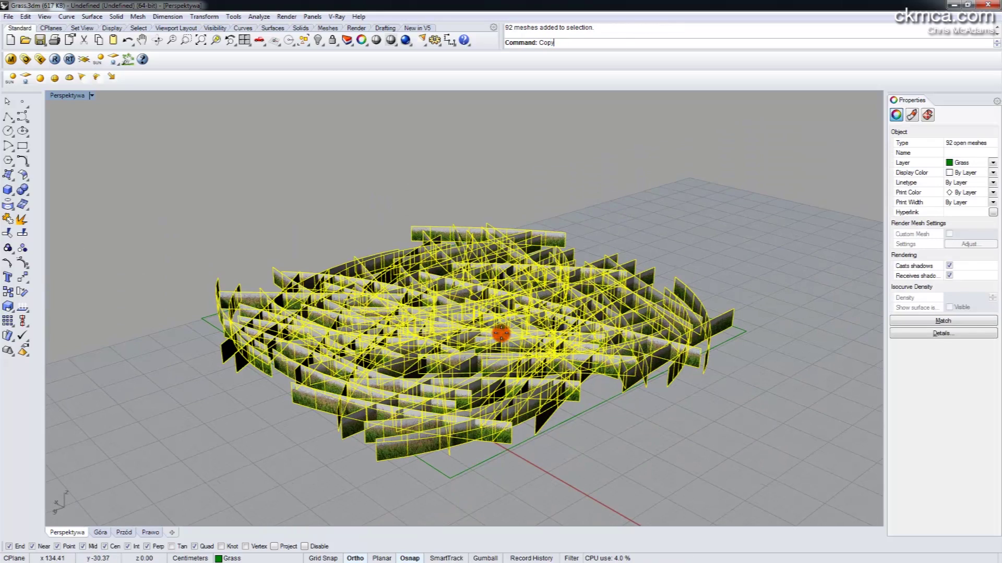
key("Return")
left_click(575, 264)
scroll(671, 272, "down", 2)
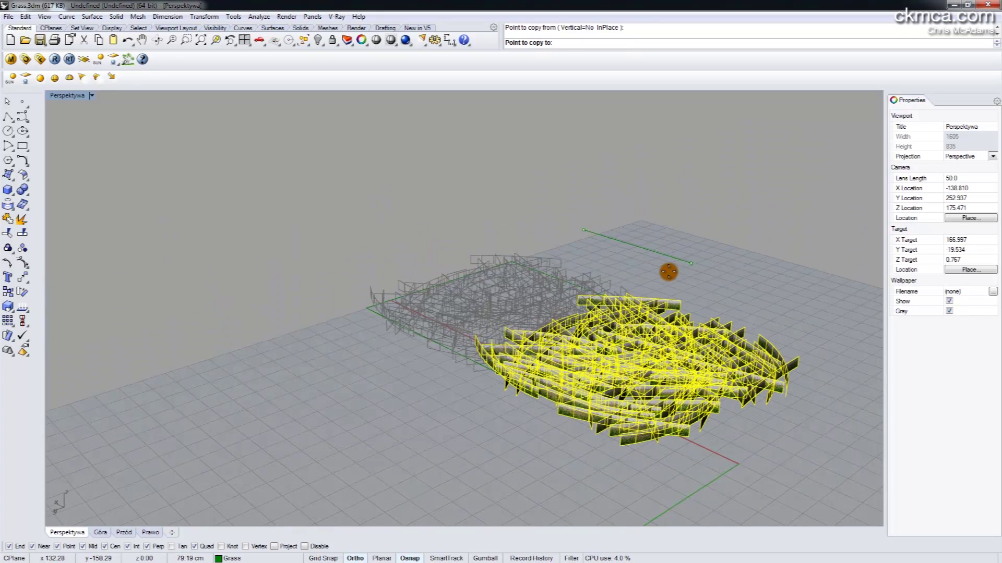
left_click(467, 232)
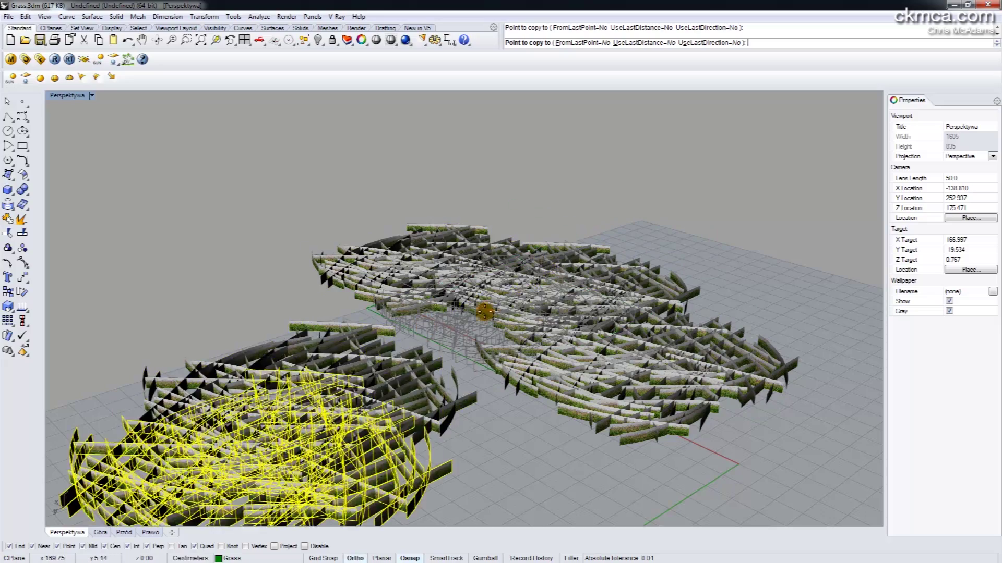
key("Return")
Inspect the grass copies from above and low, then undo them back to one patch.
scroll(485, 307, "up", 3)
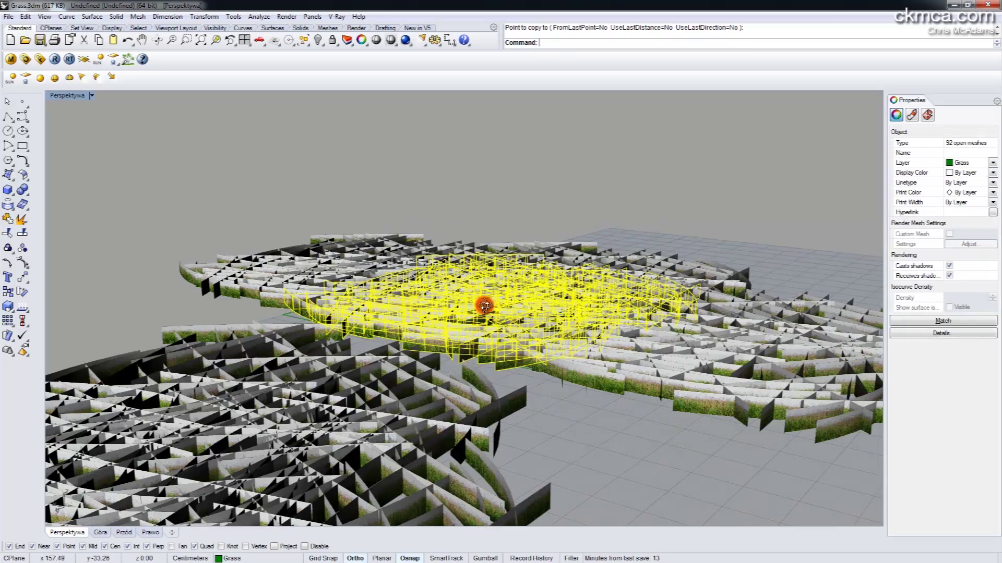
right_click_drag(485, 306, 498, 355)
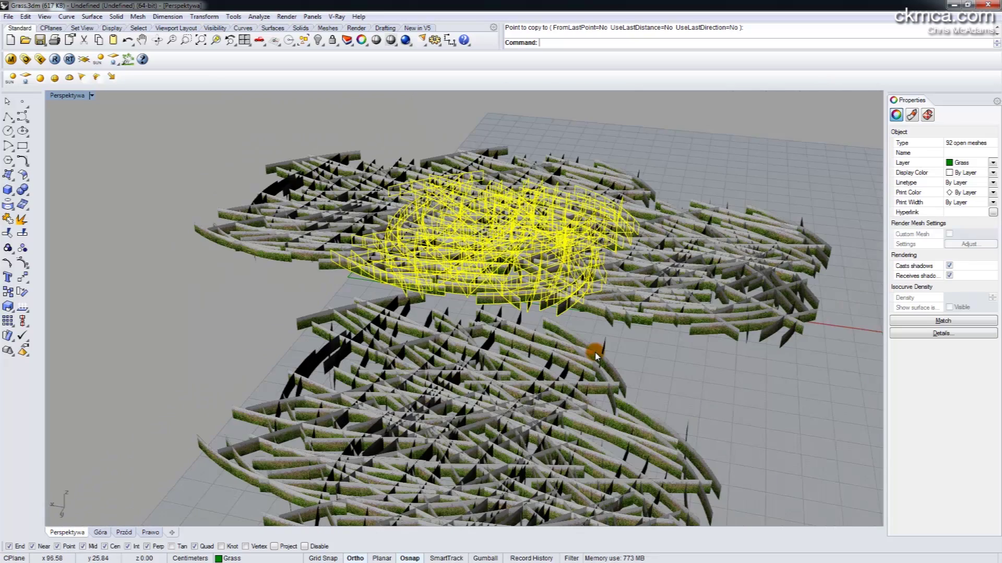
right_click_drag(596, 356, 566, 281)
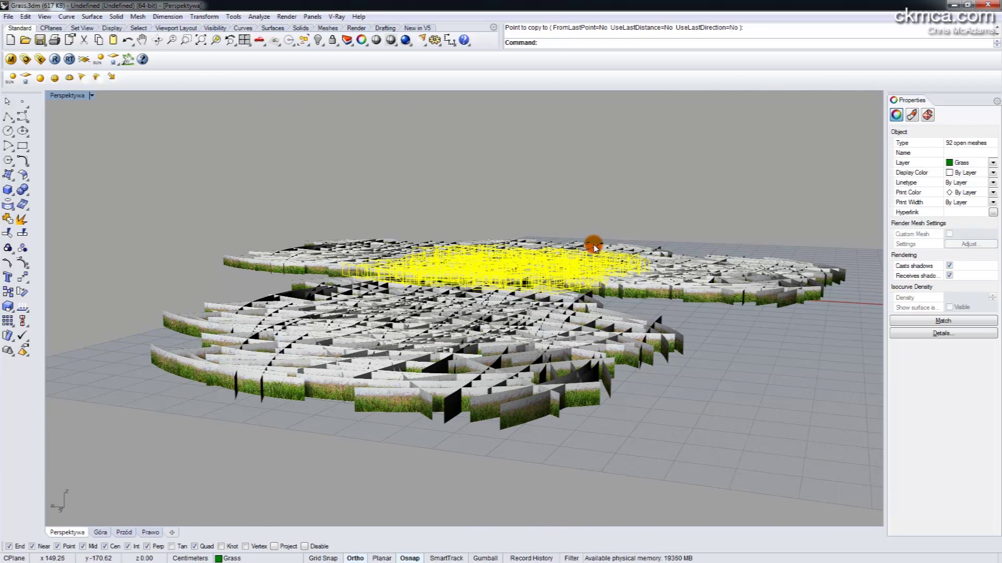
key("ctrl+z")
key("ctrl+z")
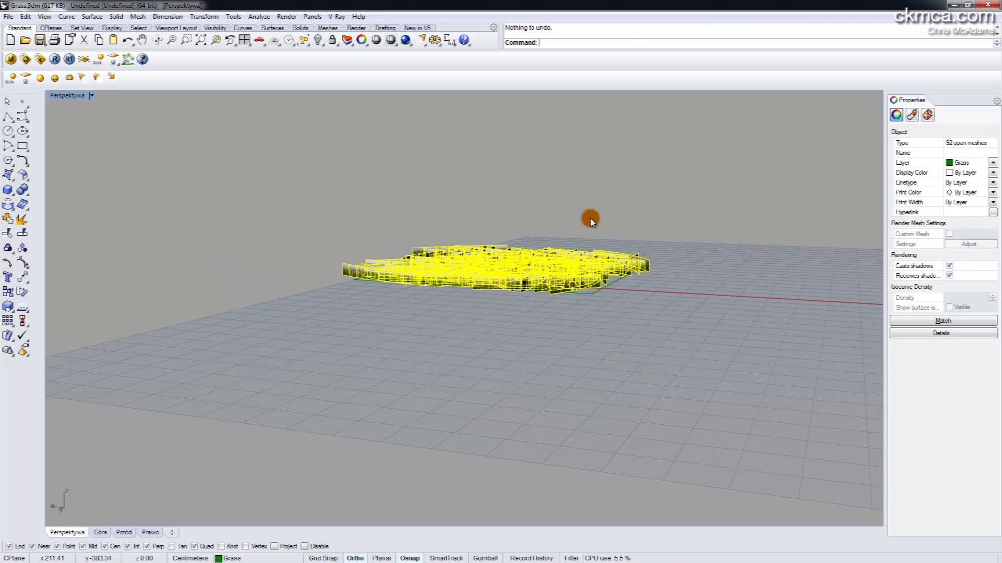
key("Escape")
right_click_drag(598, 207, 567, 288)
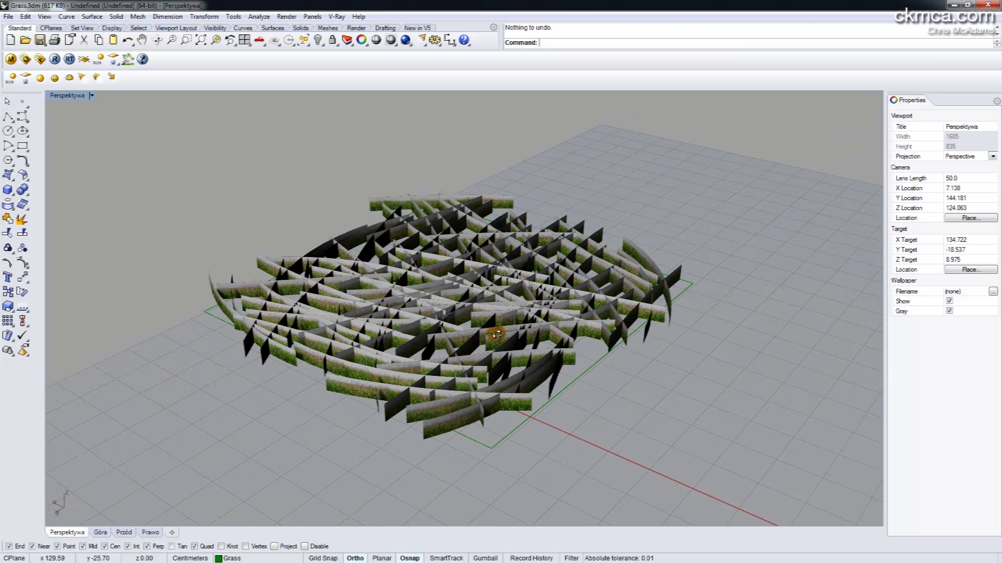
Select the grass meshes and open the V-Ray Material Editor showing the Grass material.
right_click_drag(505, 330, 518, 318)
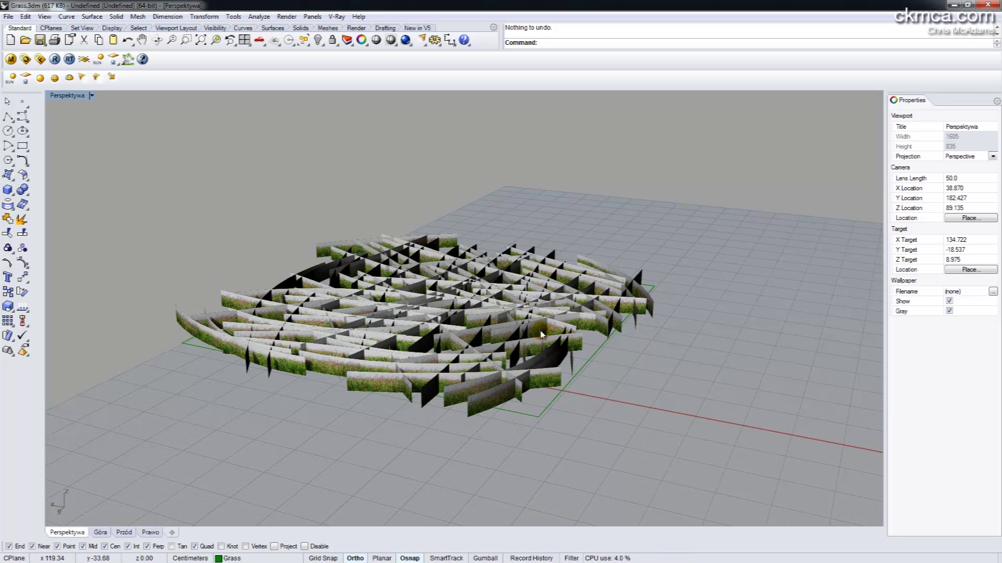
mouse_move(406, 324)
right_mouse_down()
mouse_move(425, 318)
mouse_move(402, 322)
mouse_move(413, 323)
right_mouse_up()
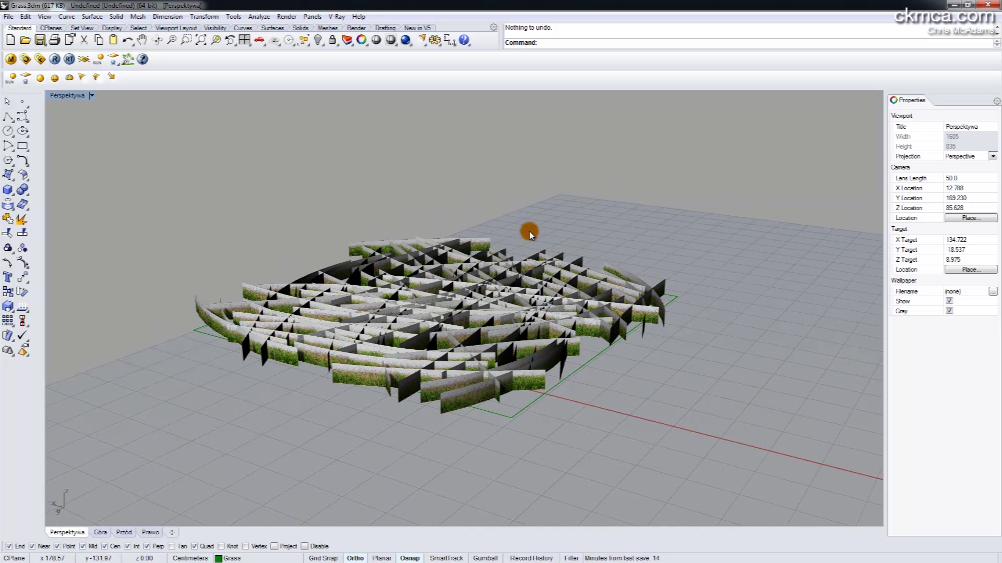
left_click(426, 295)
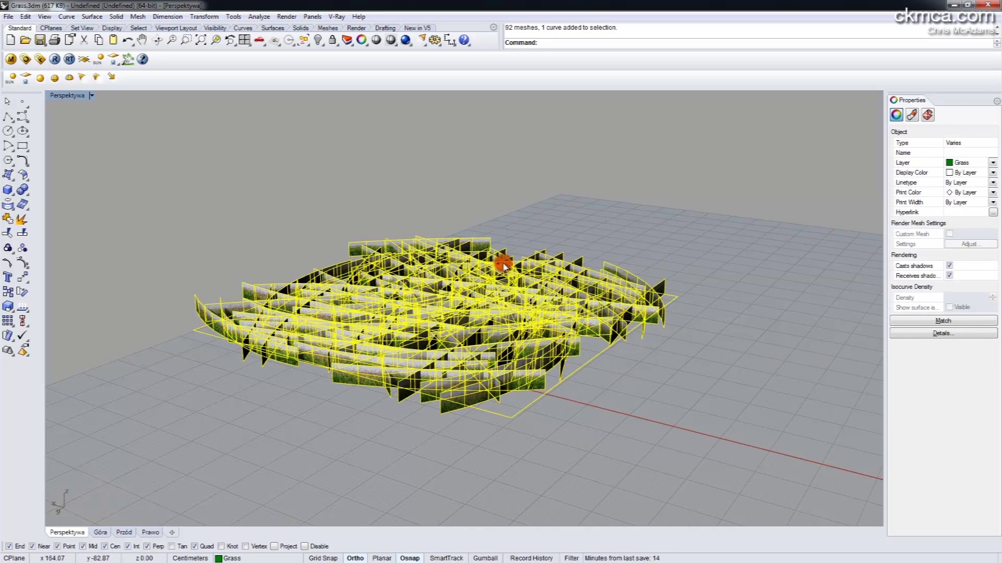
left_click(566, 212)
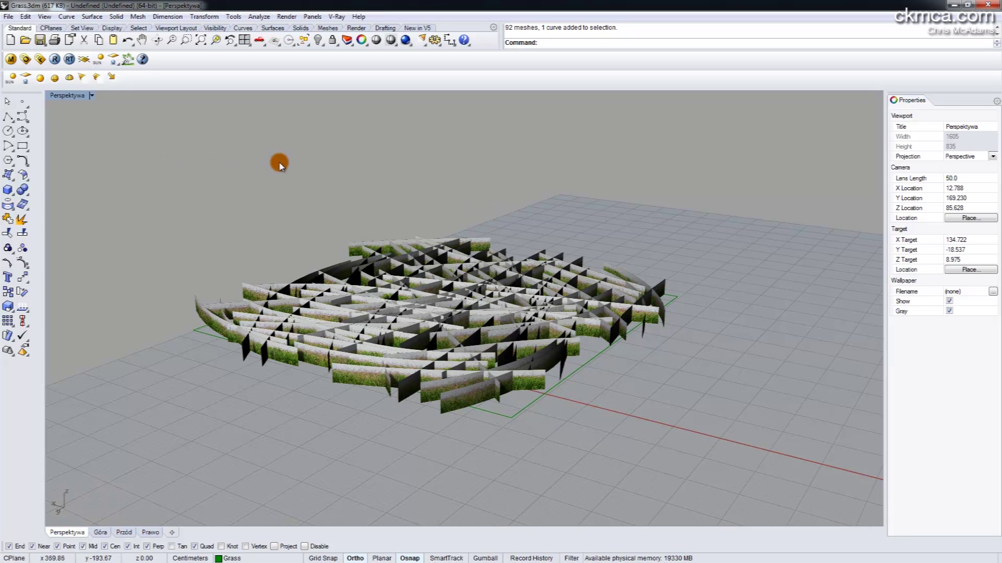
left_click(431, 281)
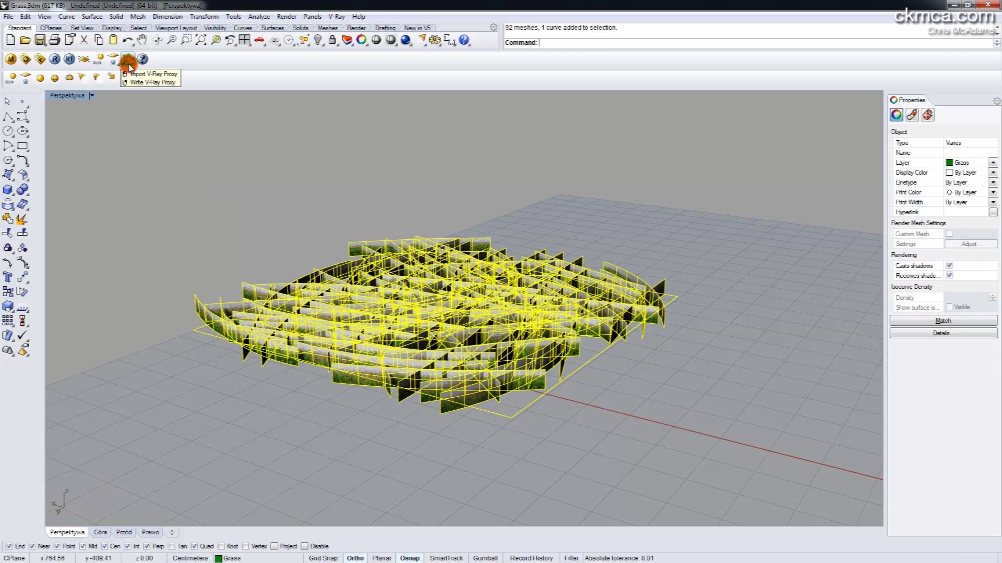
left_click(12, 60)
Preview-render the Grass material, close the Material Editor, and orbit around the grass patch.
left_click(342, 329)
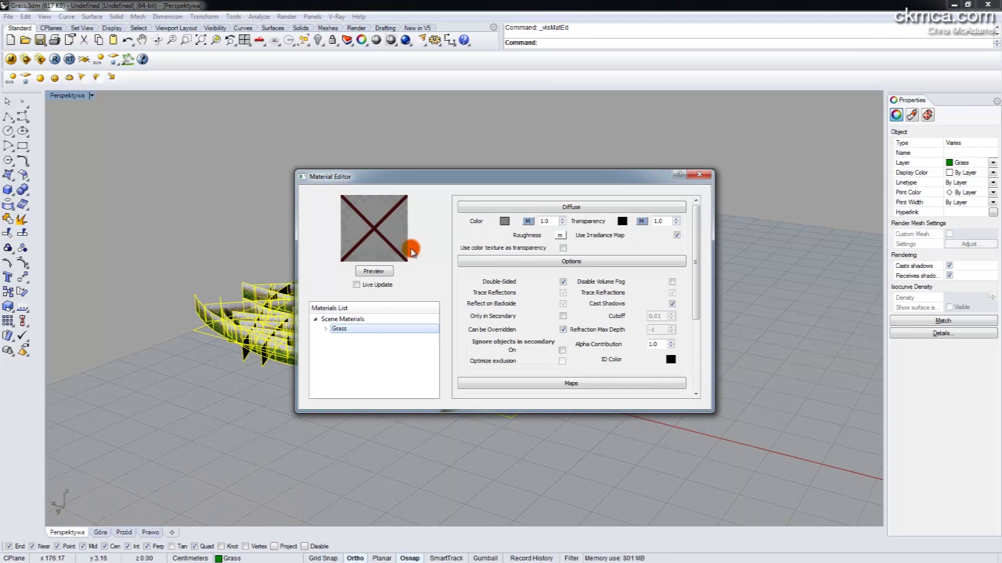
left_click(385, 272)
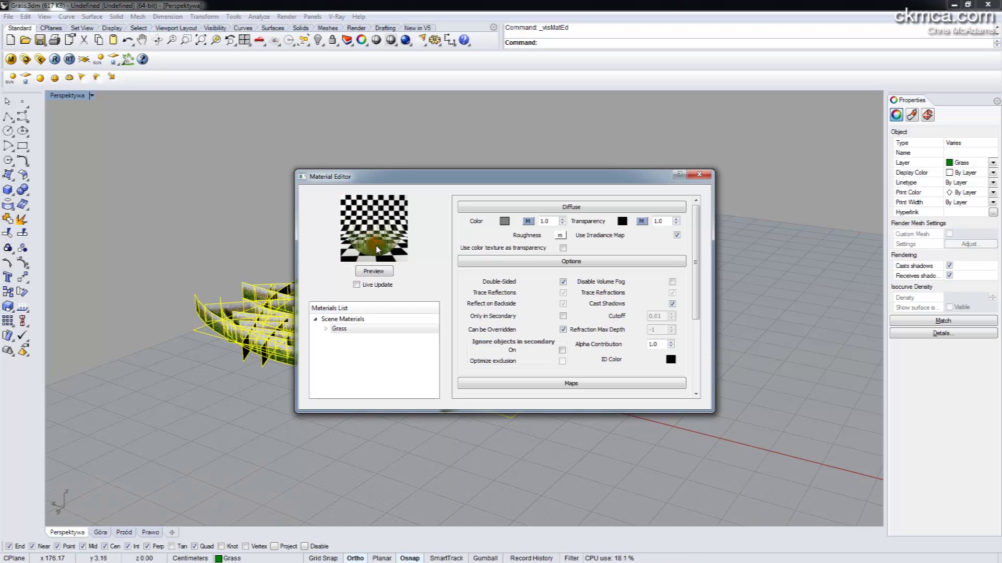
left_click(699, 174)
right_click_drag(353, 343, 405, 347)
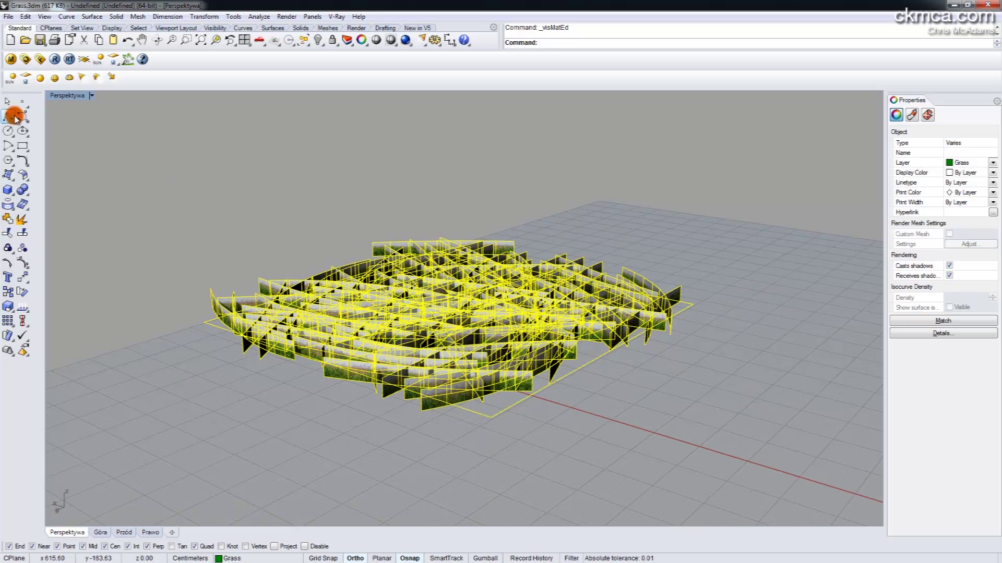
Export the grass as new_grass.vrmesh with a 100-triangle preview mesh, then select the proxy.
right_click(130, 63)
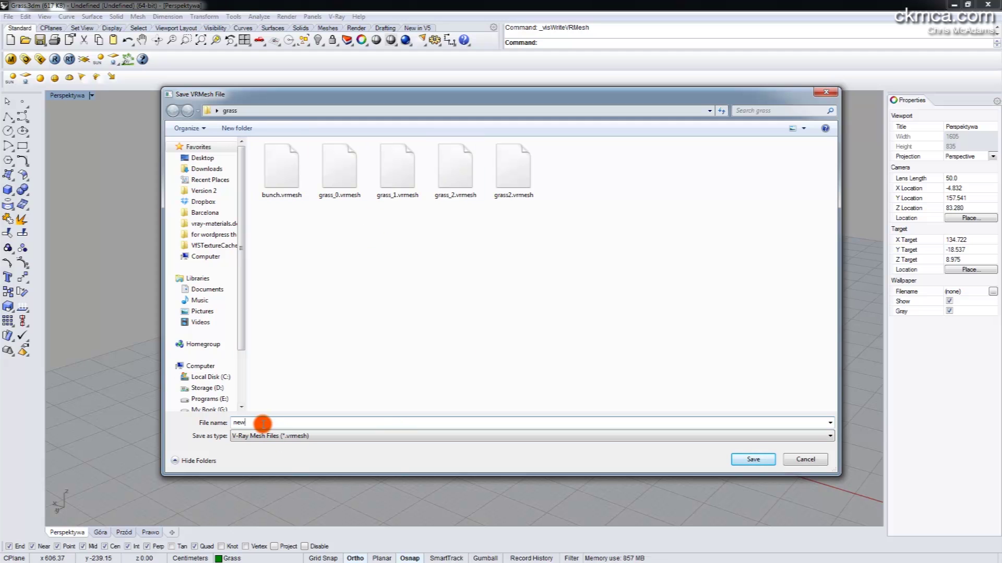
type("new_grass")
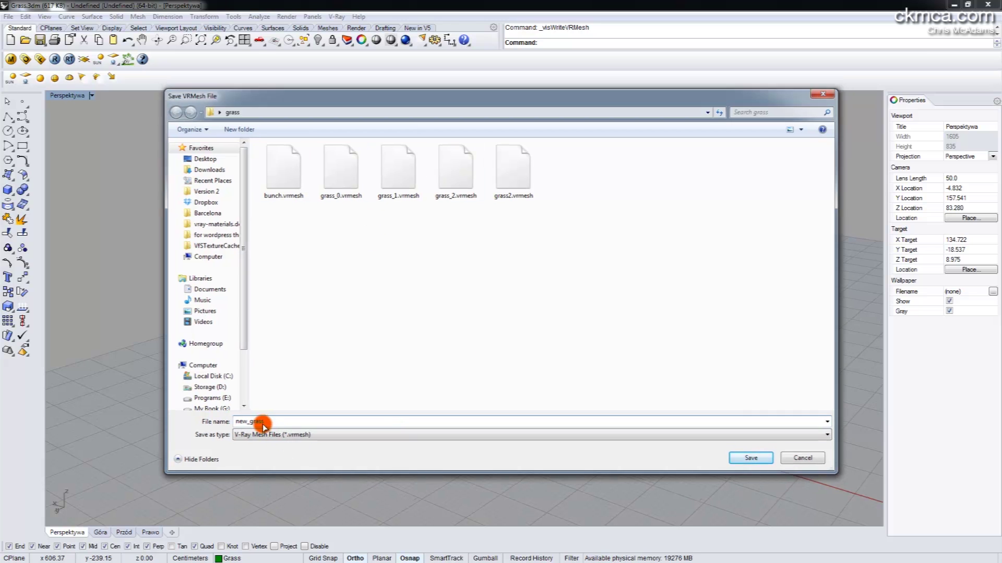
key("Return")
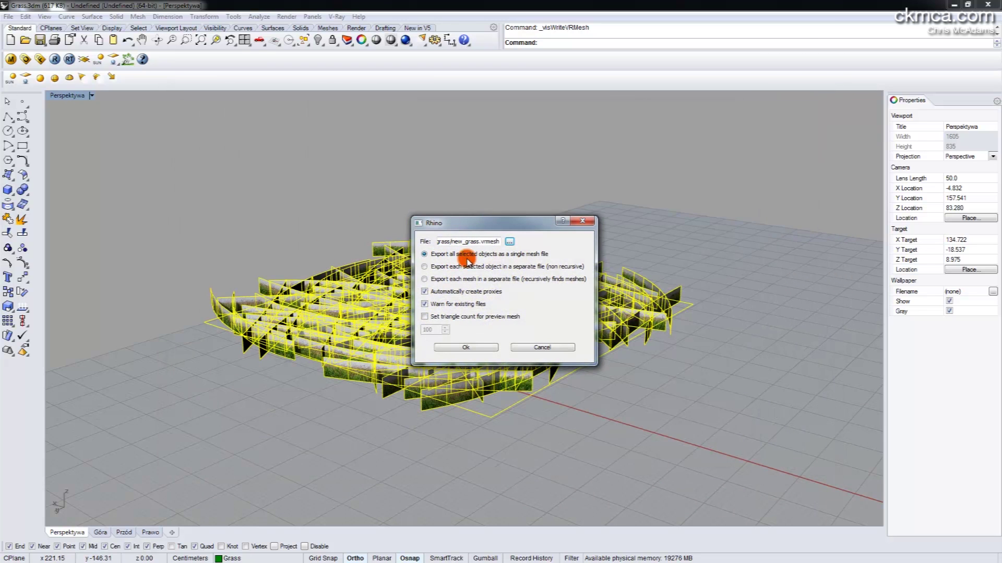
left_click(424, 317)
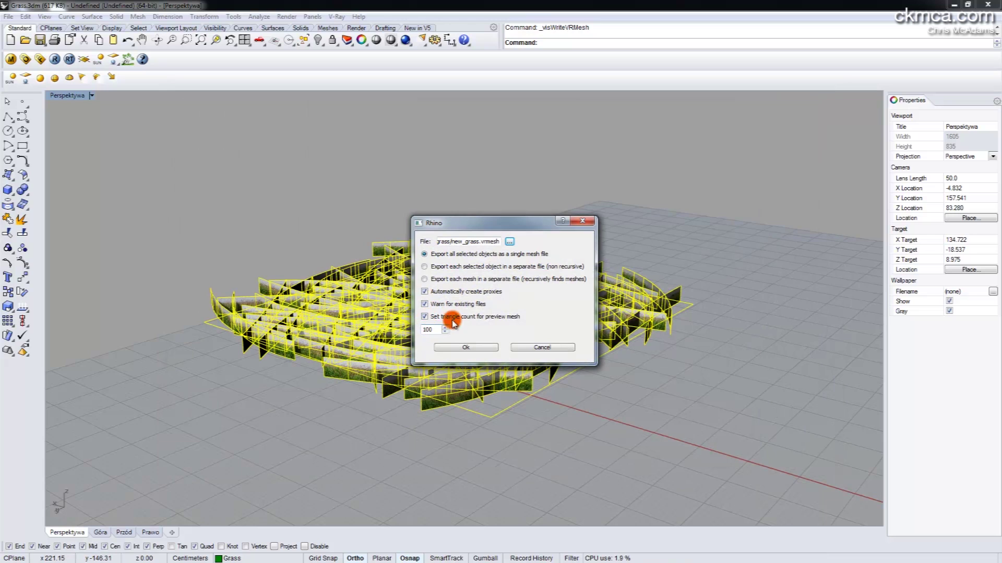
left_click(471, 348)
right_click_drag(392, 275, 417, 313)
left_click(447, 300)
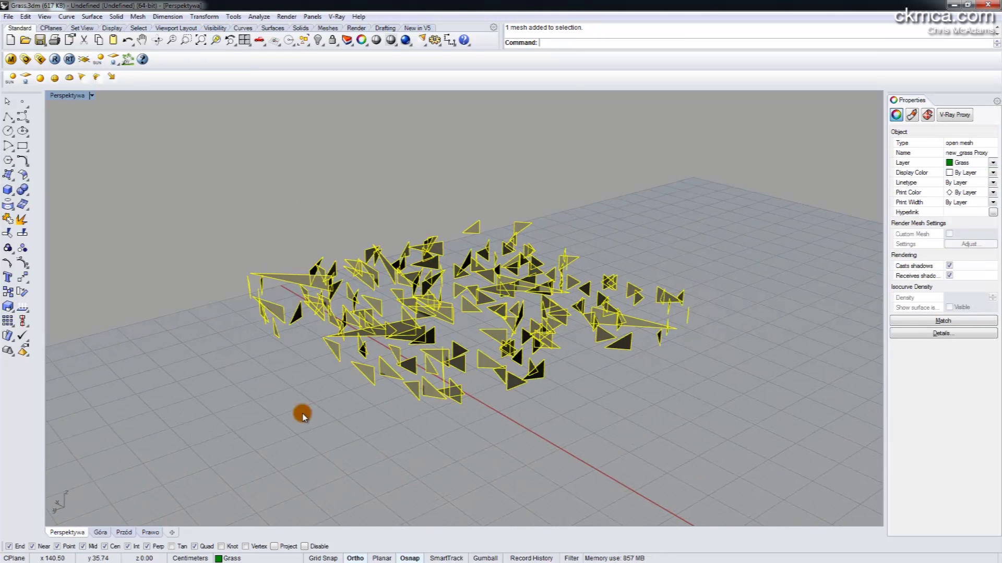
right_click_drag(492, 324, 519, 325)
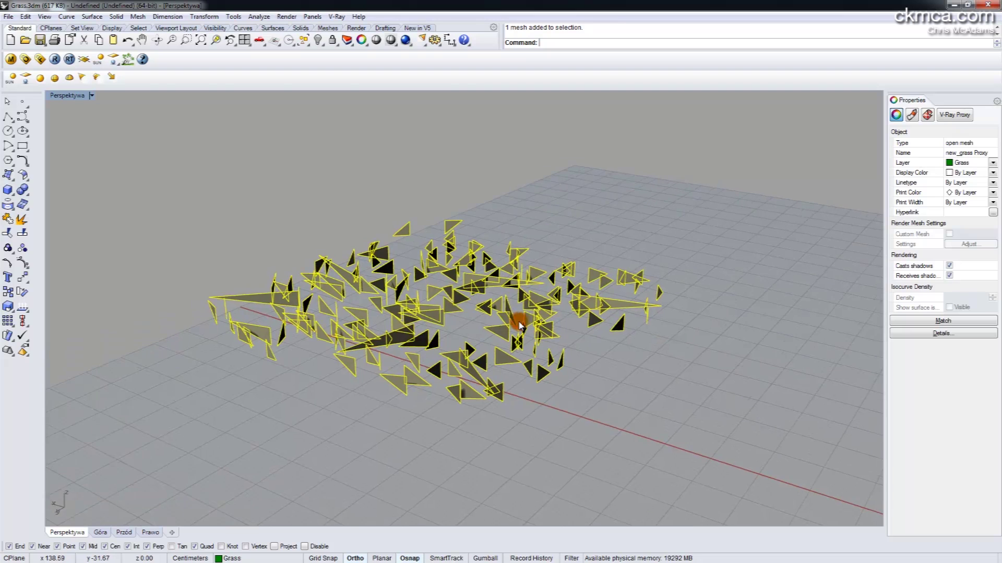
Deselect the grass proxy and launch Grasshopper with the lmnts_ProxyScatter definition.
left_click(596, 221)
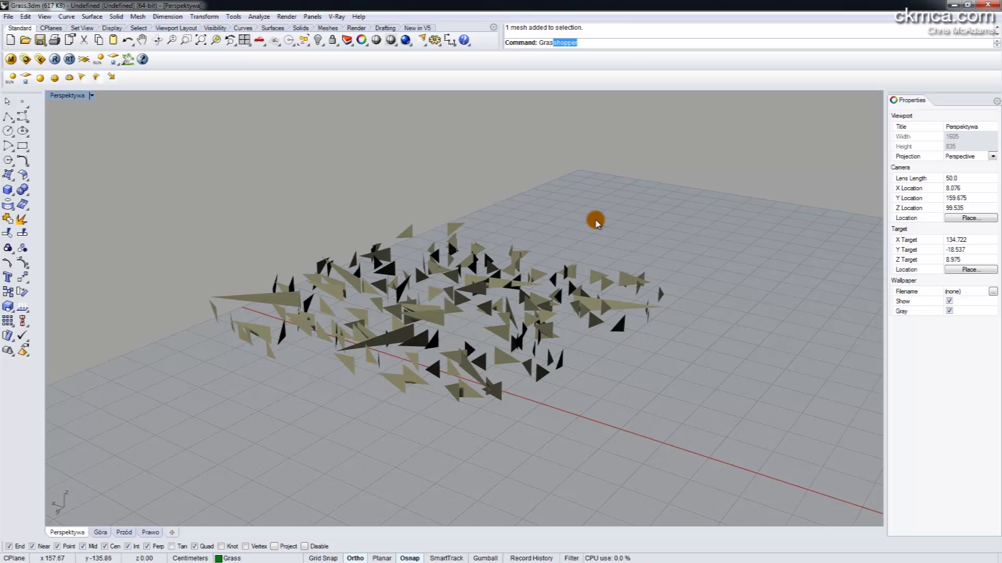
key("Return")
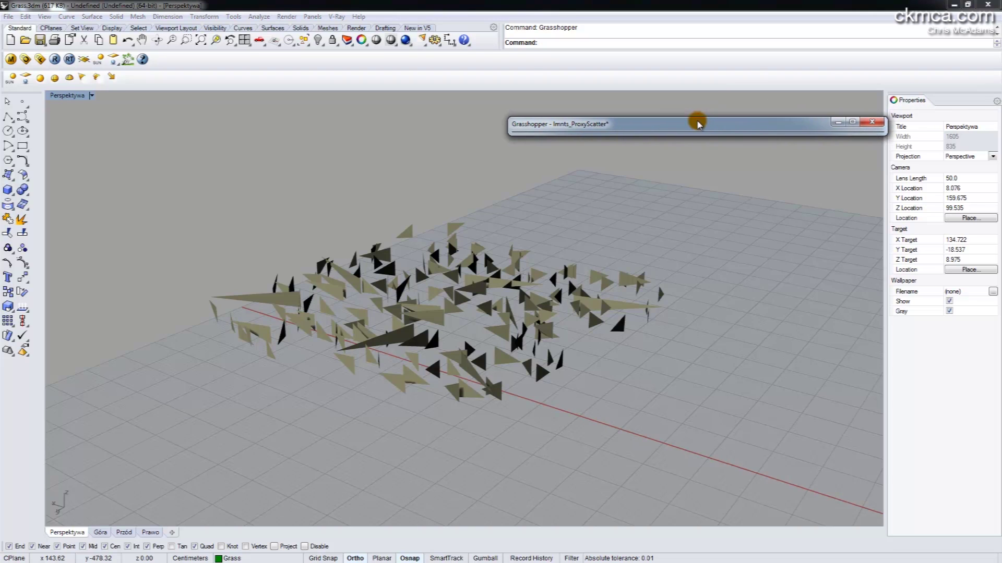
Move and widen the Grasshopper window, then zoom in on the Proxies and Srf inputs.
scroll(542, 253, "down", 10)
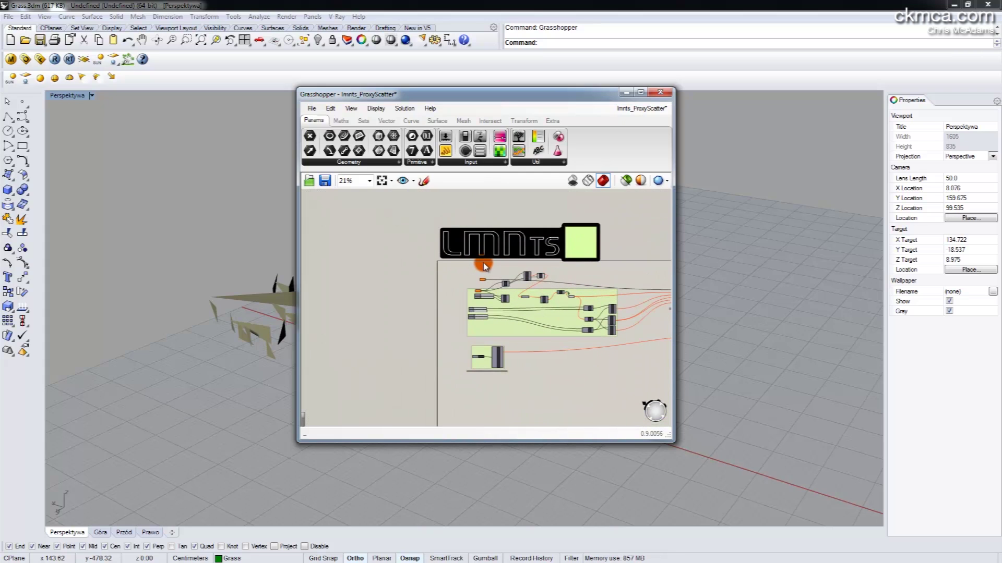
scroll(529, 240, "up", 4)
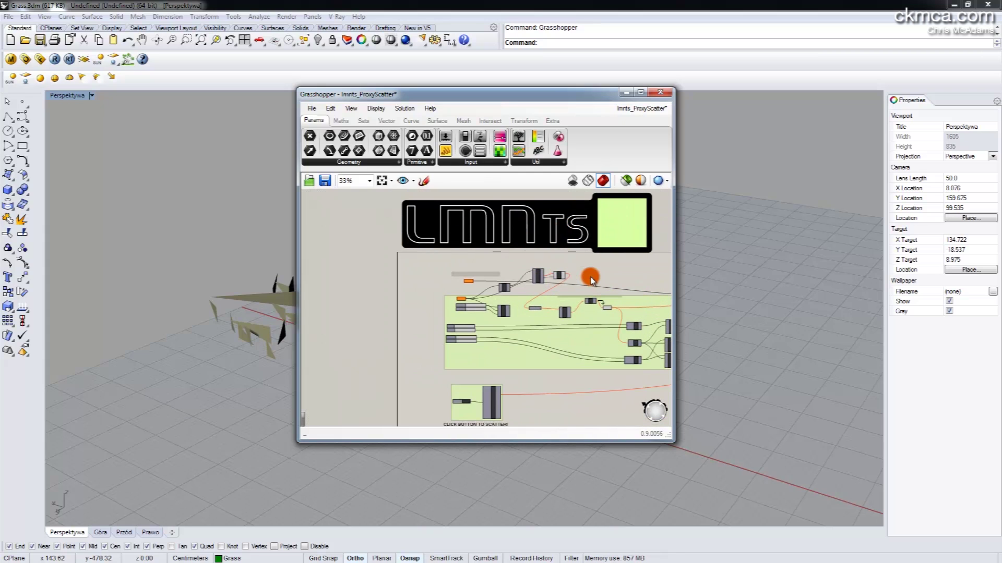
right_click_drag(588, 273, 485, 237)
left_click_drag(408, 95, 171, 100)
left_click_drag(438, 176, 871, 211)
right_click_drag(503, 380, 607, 399)
right_click_drag(503, 385, 488, 391)
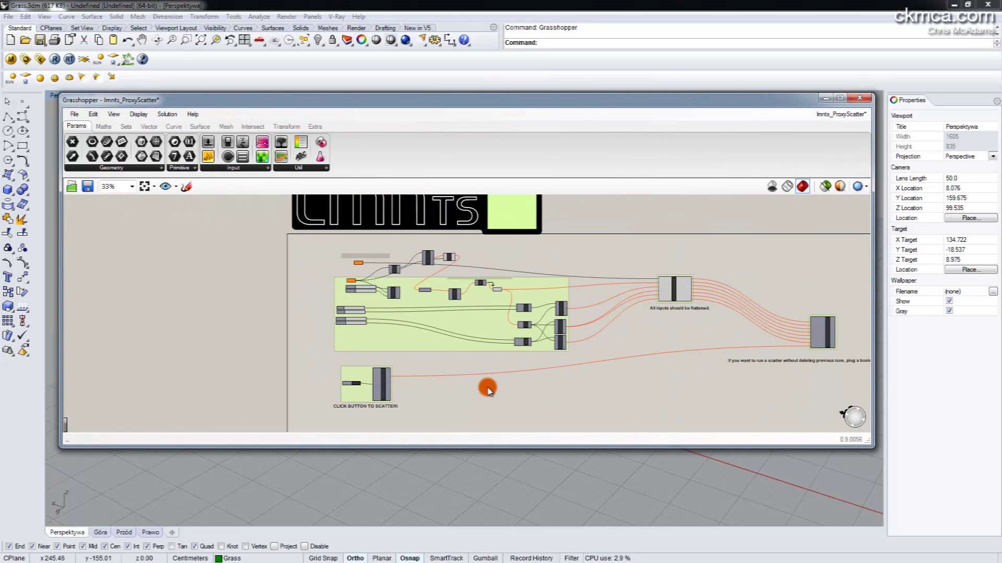
scroll(398, 313, "up", 2)
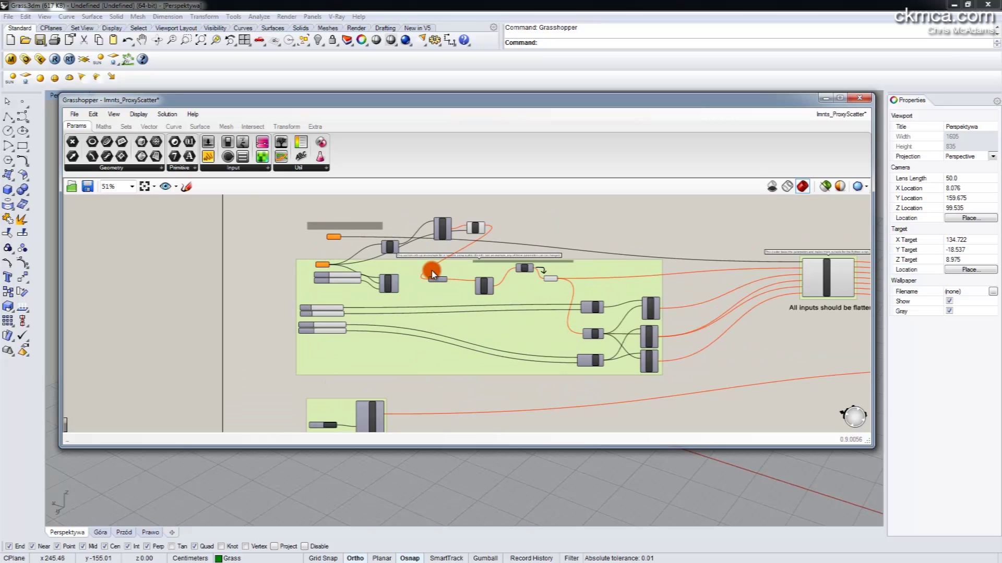
Select SFrames and set the densityV slider from 22 to 24, matching densityU.
scroll(298, 238, "up", 5)
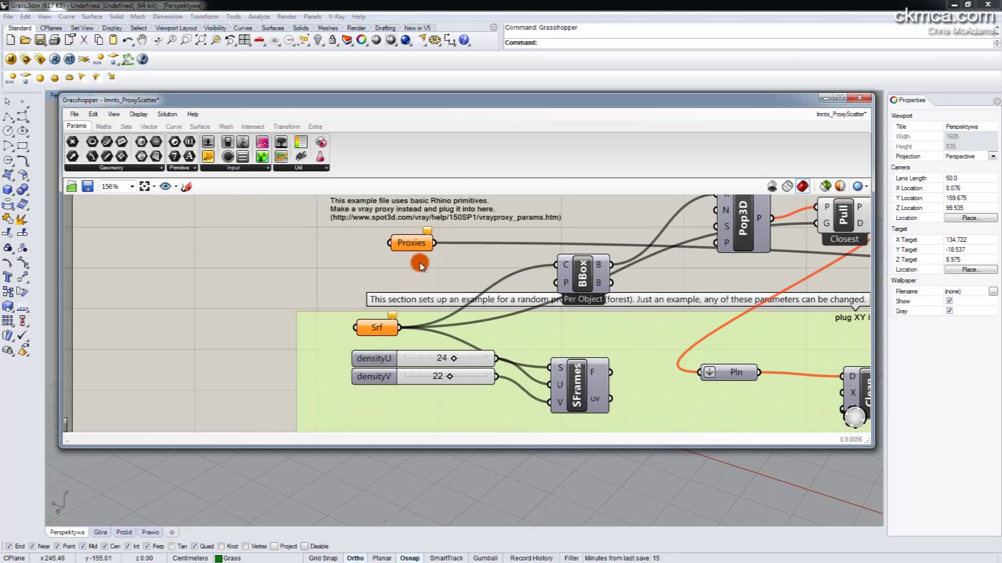
right_click_drag(420, 265, 389, 293)
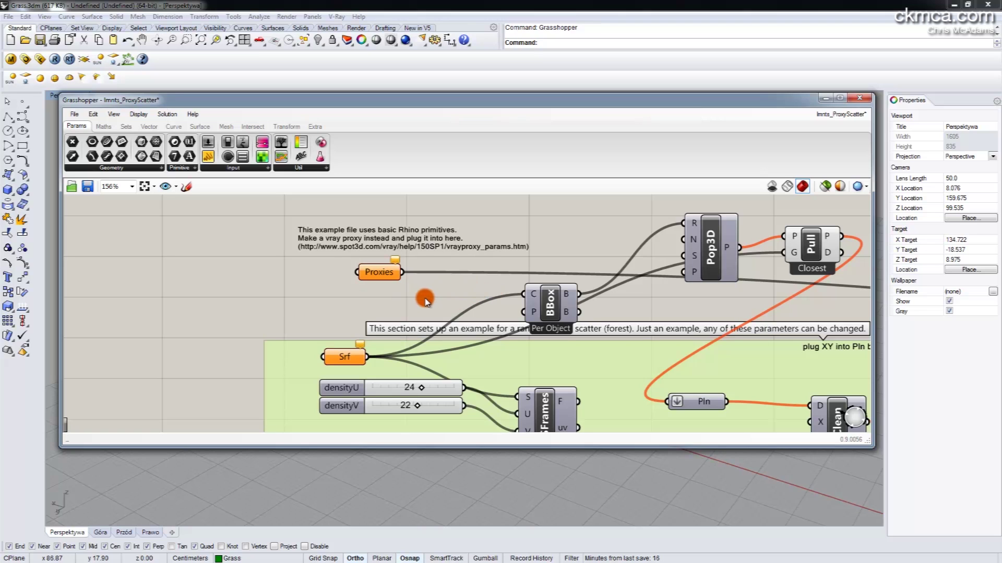
right_click_drag(337, 311, 285, 266)
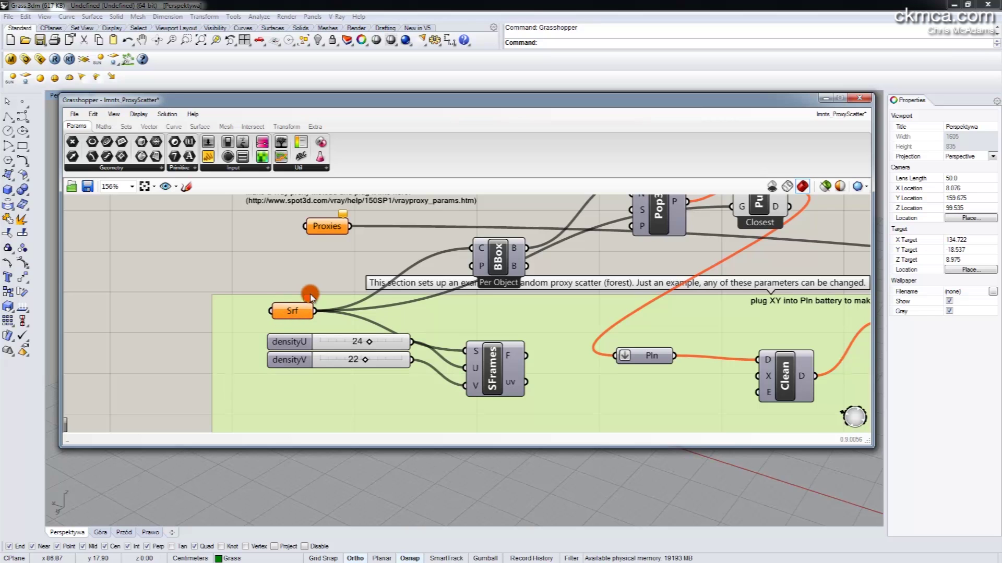
scroll(310, 297, "down", 4)
scroll(290, 319, "up", 3)
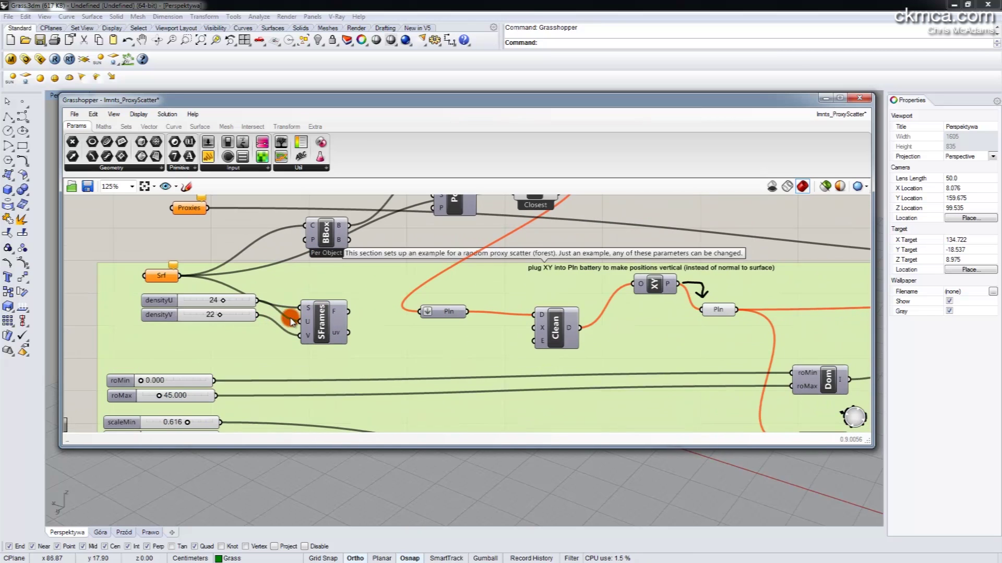
left_click_drag(291, 320, 298, 315)
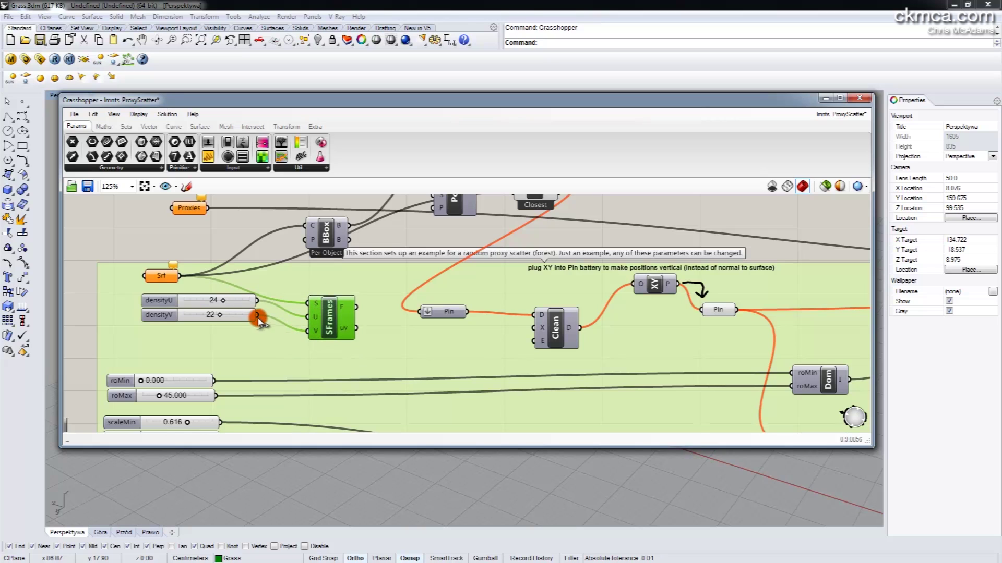
left_click(221, 301)
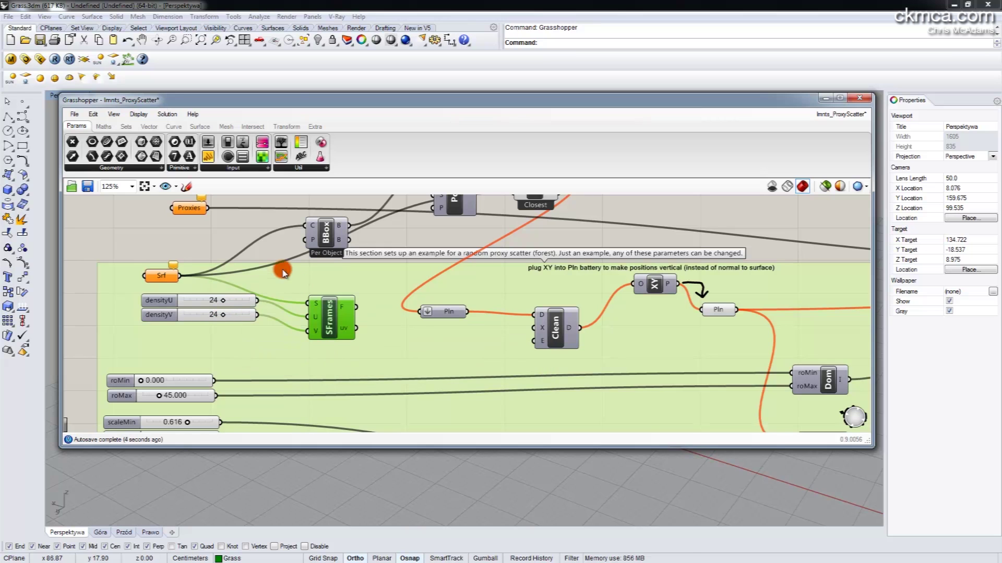
Reposition the Grasshopper window and pan to the Proxies input feeding Pop3D and Pull.
left_click_drag(287, 102, 451, 391)
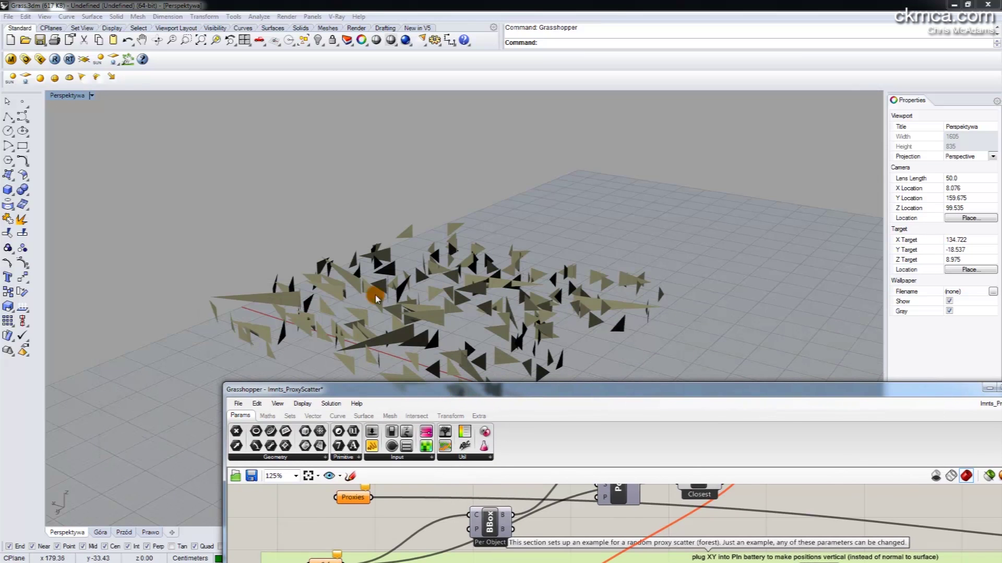
left_click_drag(576, 389, 436, 178)
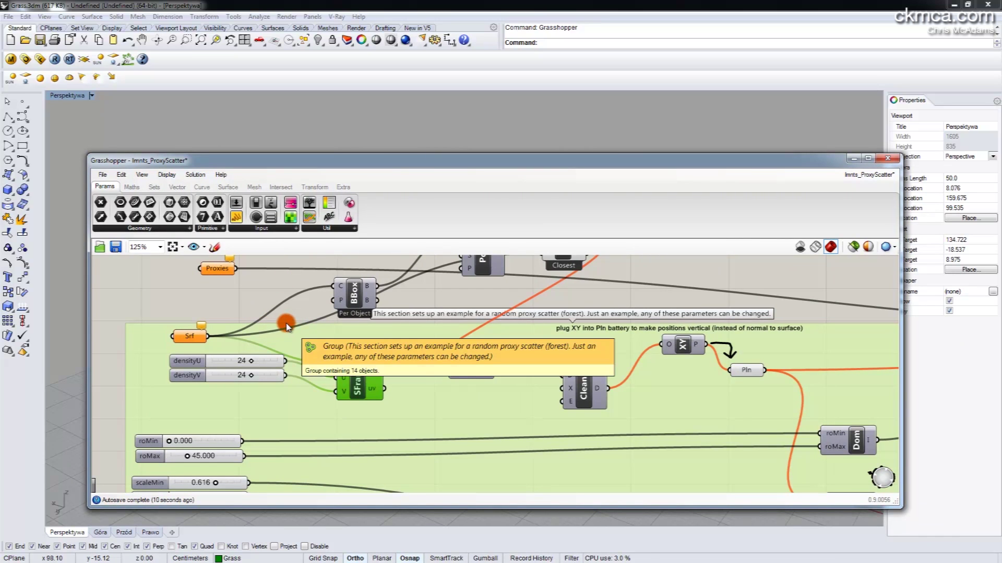
mouse_move(286, 325)
right_mouse_down()
mouse_move(271, 353)
mouse_move(342, 346)
right_mouse_up()
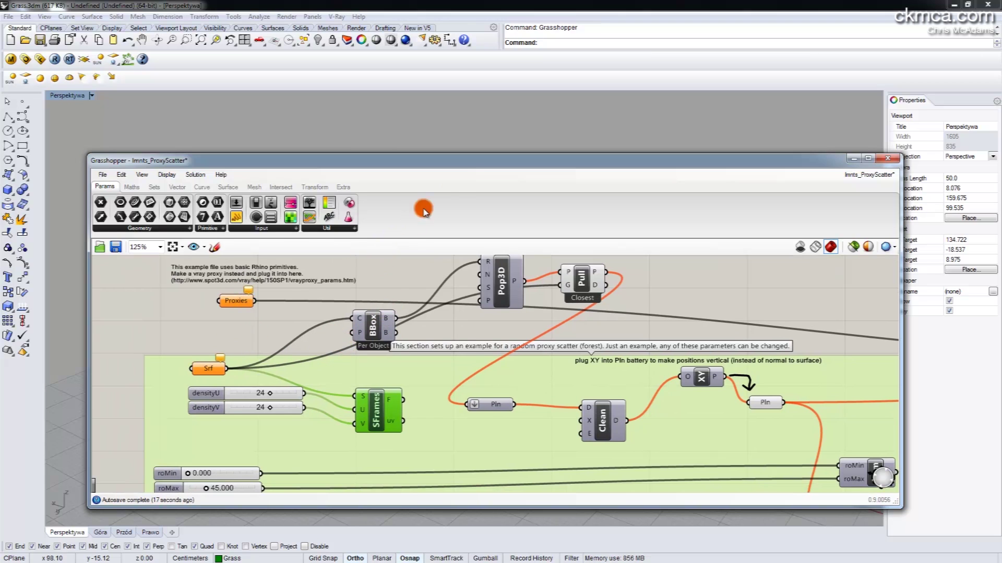
left_click_drag(461, 163, 464, 179)
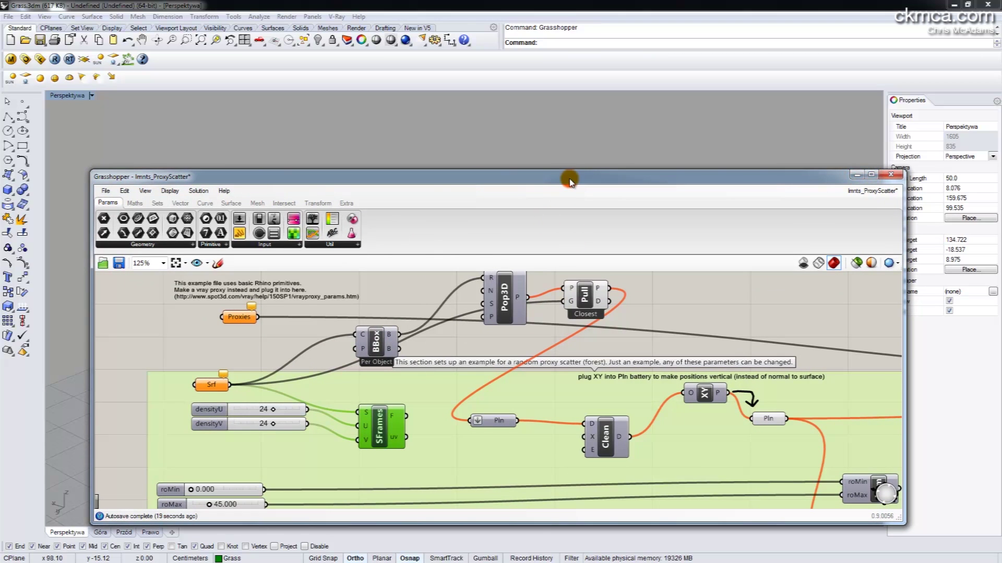
Move Grasshopper off to the right and zoom out to open space beside the grass.
left_click_drag(583, 179, 991, 183)
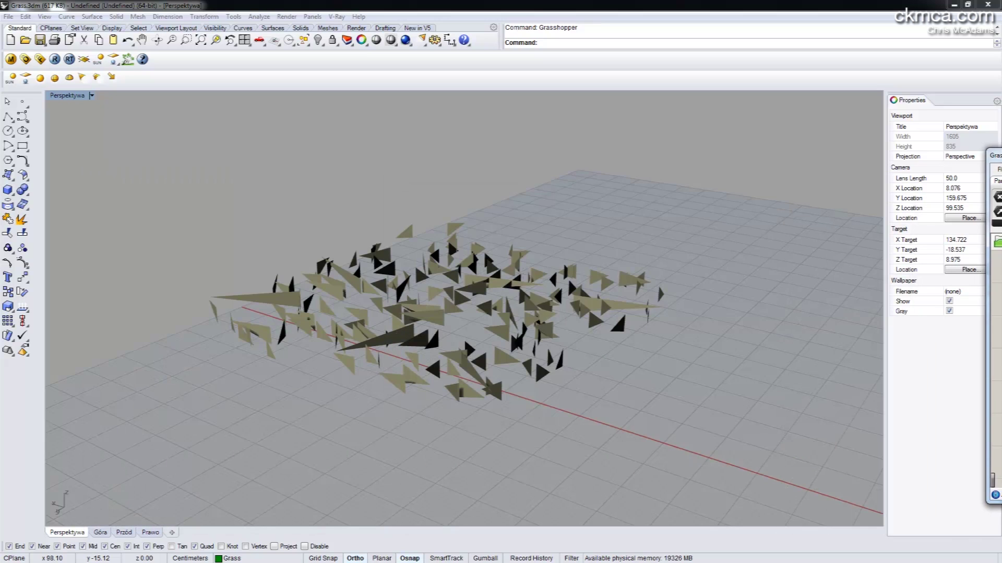
scroll(731, 226, "down", 3)
scroll(721, 243, "down", 2)
right_click_drag(756, 237, 410, 264, "shift")
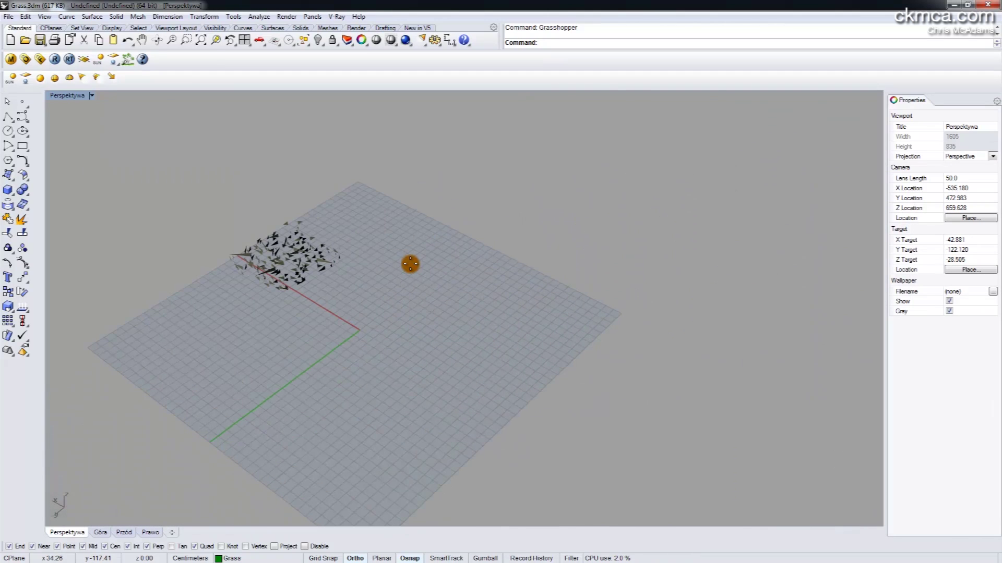
Draw a large flat rectangular Plane on the grid, view it low, then delete it.
key("Return")
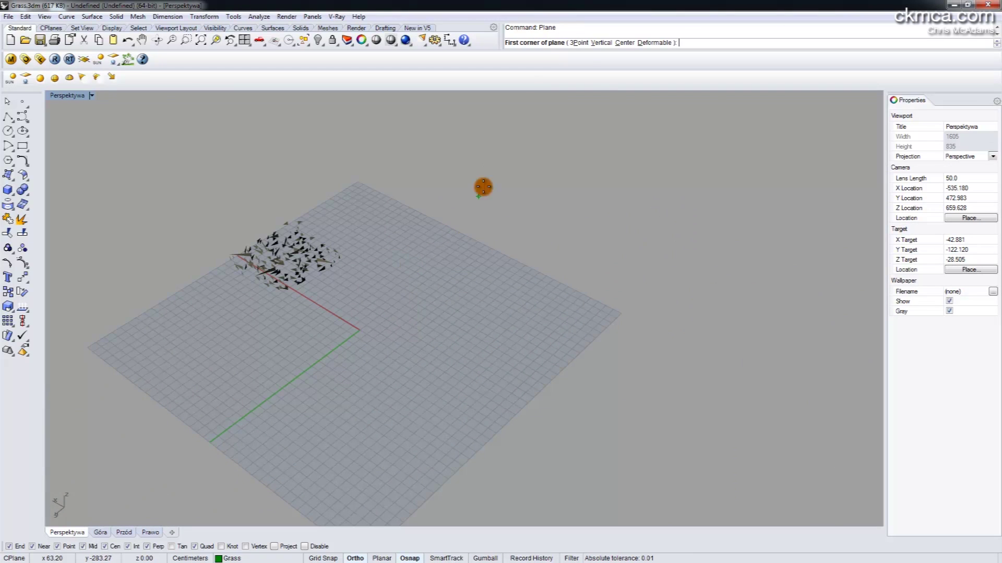
left_click(485, 182)
left_click(644, 433)
left_click(574, 362)
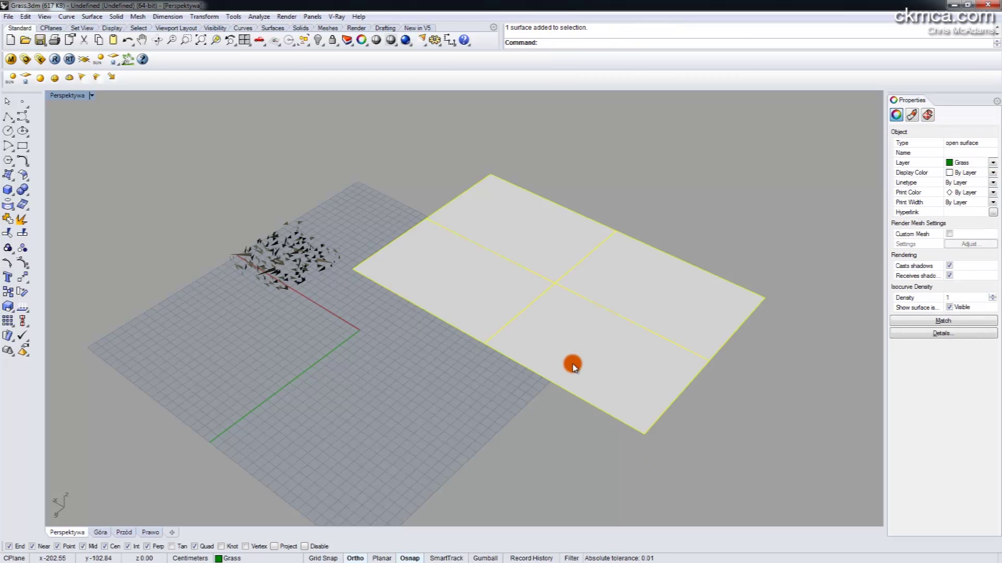
right_click_drag(575, 362, 539, 353)
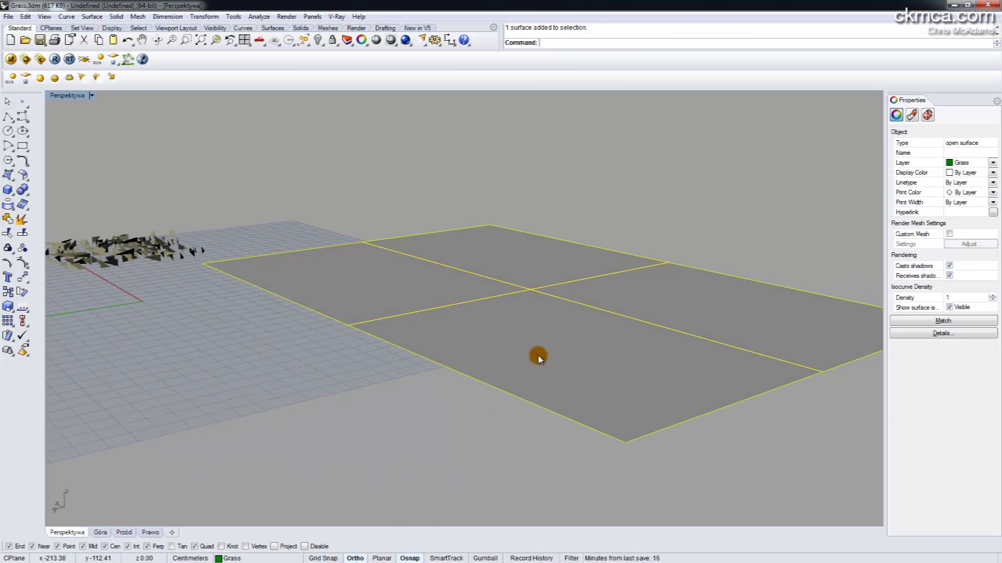
key("Delete")
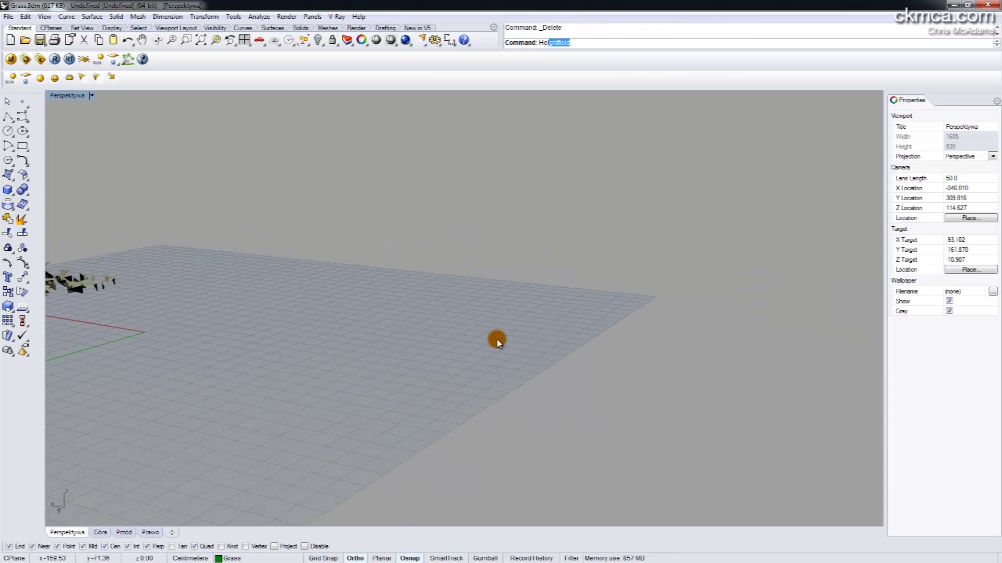
Create a heightfield from heightfield.jpg between two picked corners with 50 × 50 samples and height 50.
type("Heihg")
key("Down")
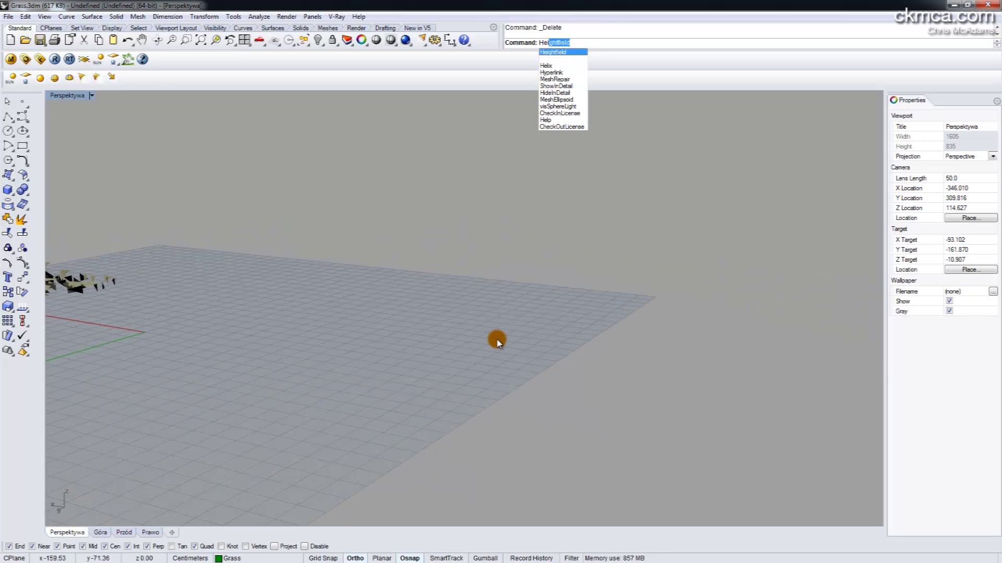
key("Return")
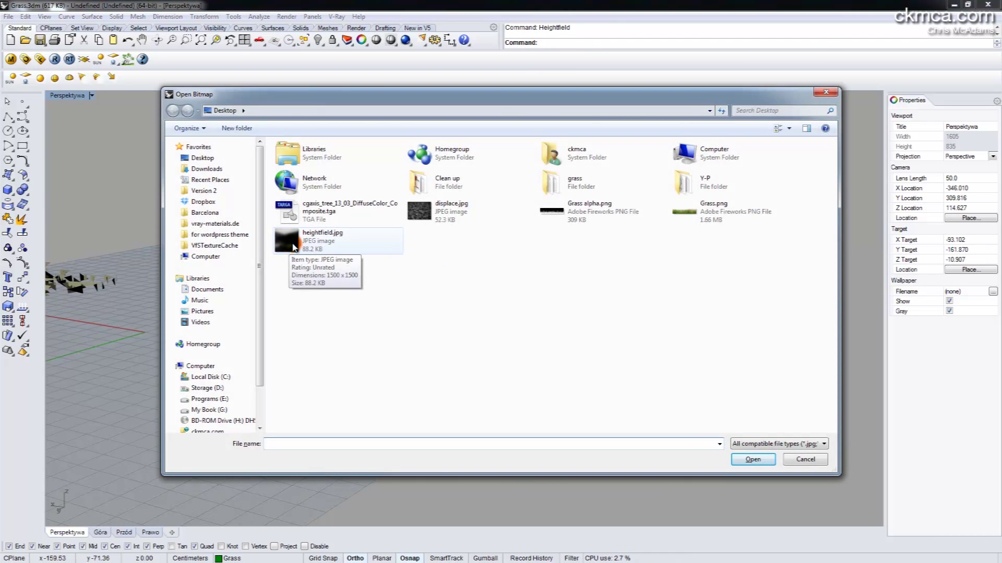
left_click(294, 250)
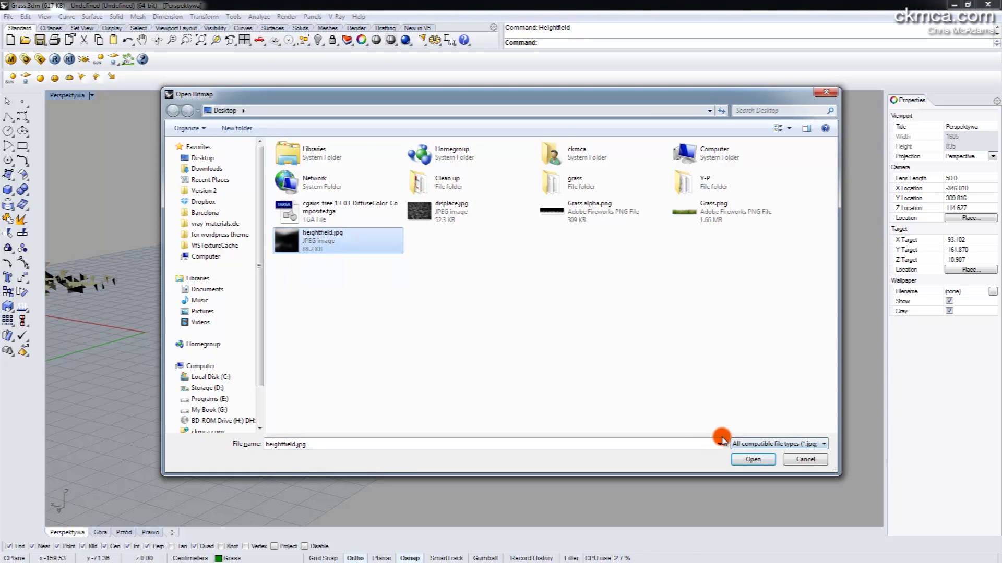
left_click(743, 458)
left_click(425, 256)
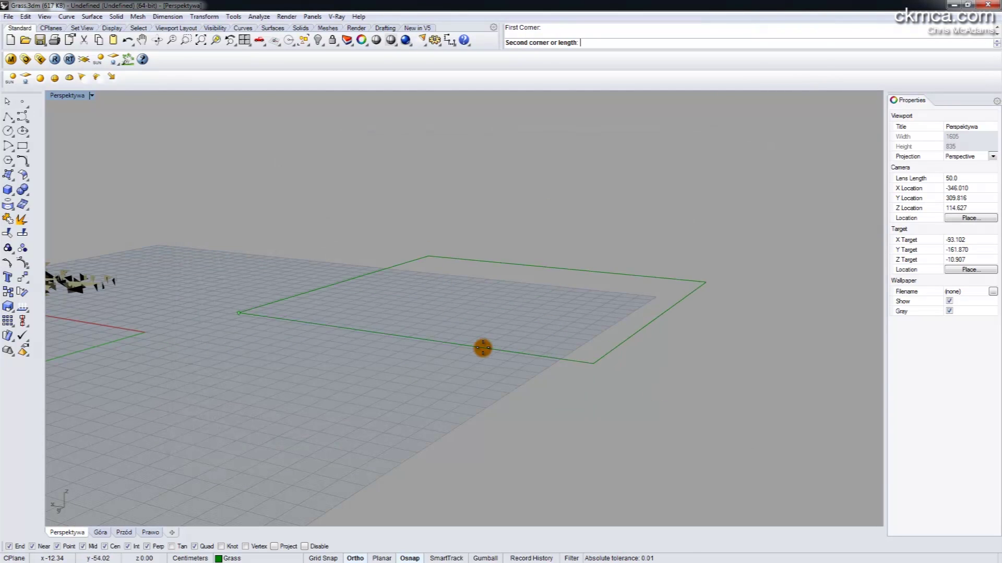
right_click_drag(479, 346, 498, 438)
scroll(499, 439, "down", 8)
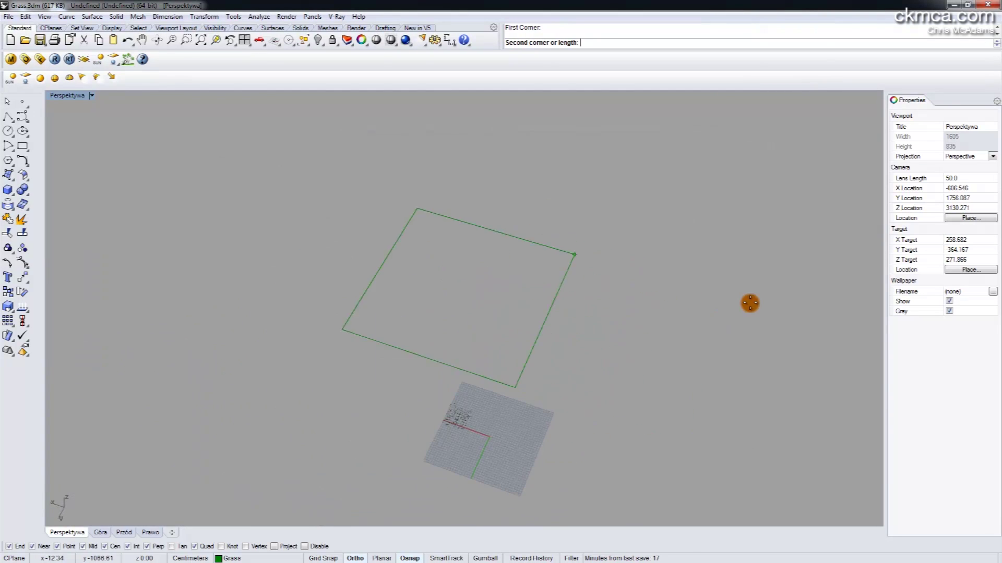
left_click(767, 246)
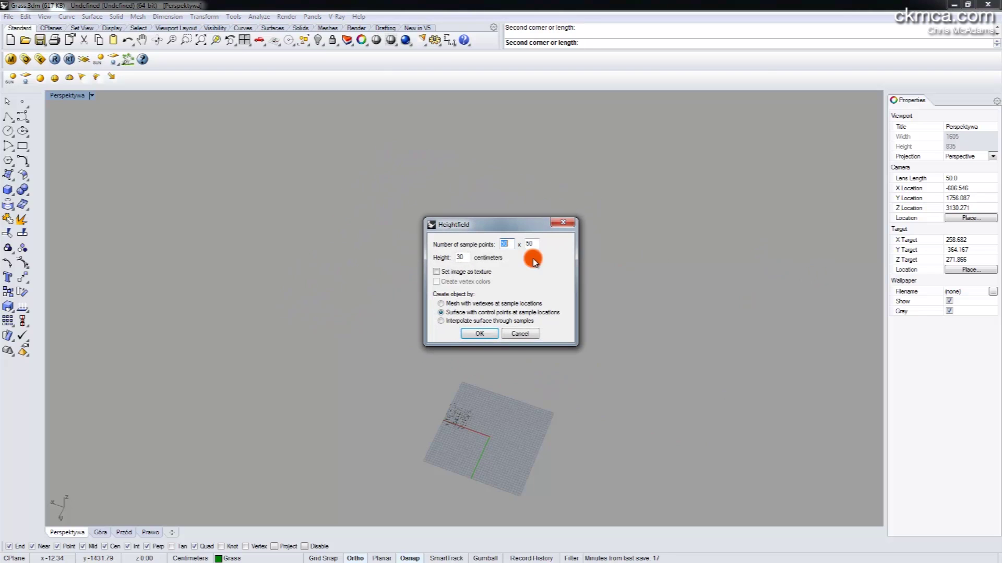
left_click_drag(495, 232, 624, 239)
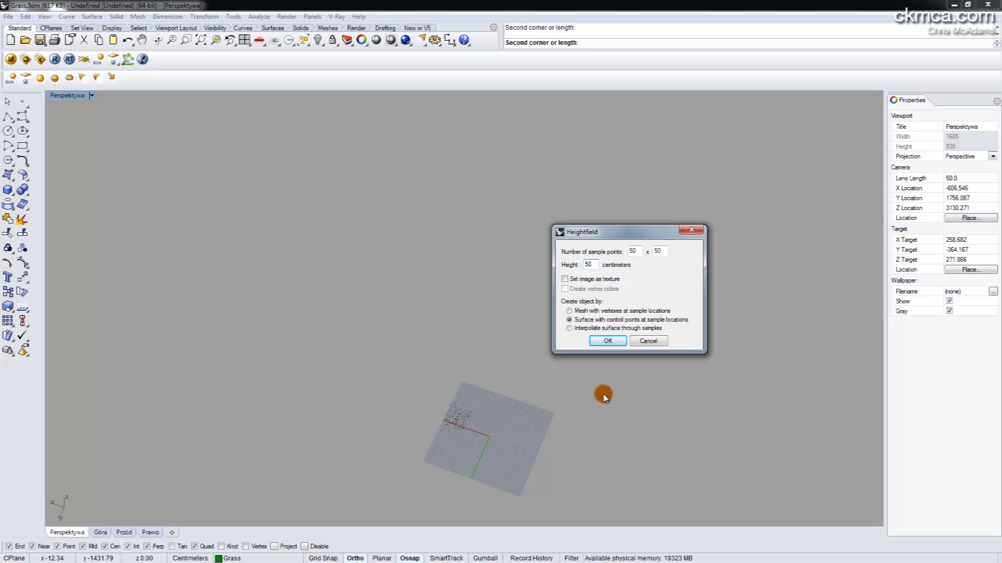
left_click(608, 341)
Orbit to view the new terrain and grass plane together, briefly selecting the surface.
right_click_drag(544, 339, 447, 292)
scroll(377, 406, "up", 5)
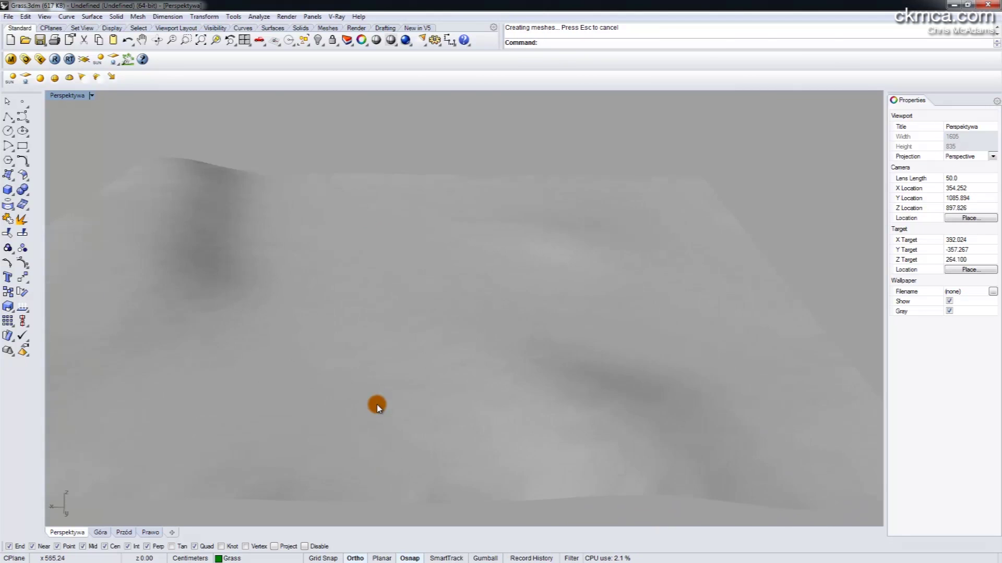
scroll(377, 407, "down", 5)
right_click_drag(324, 358, 269, 352)
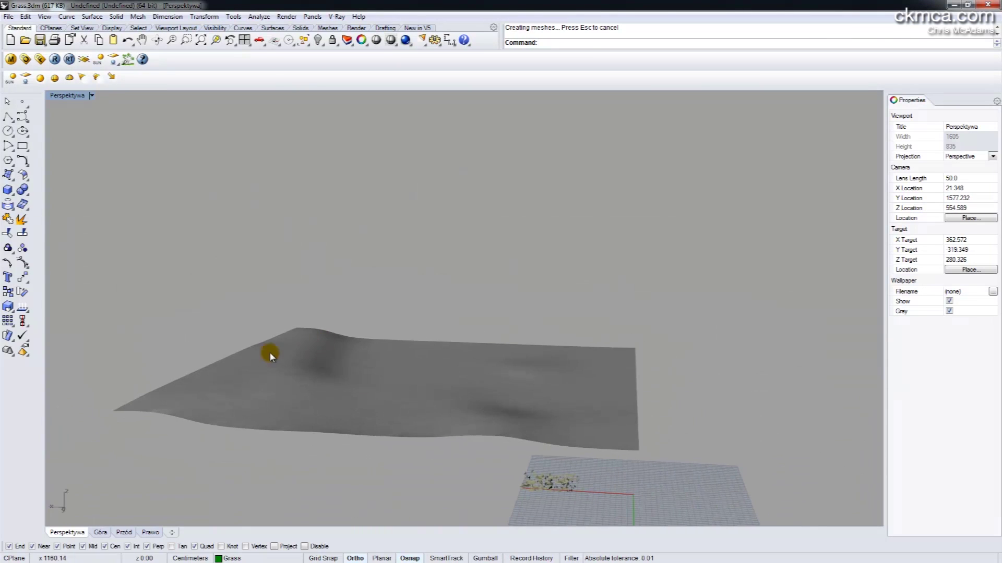
left_click(607, 436)
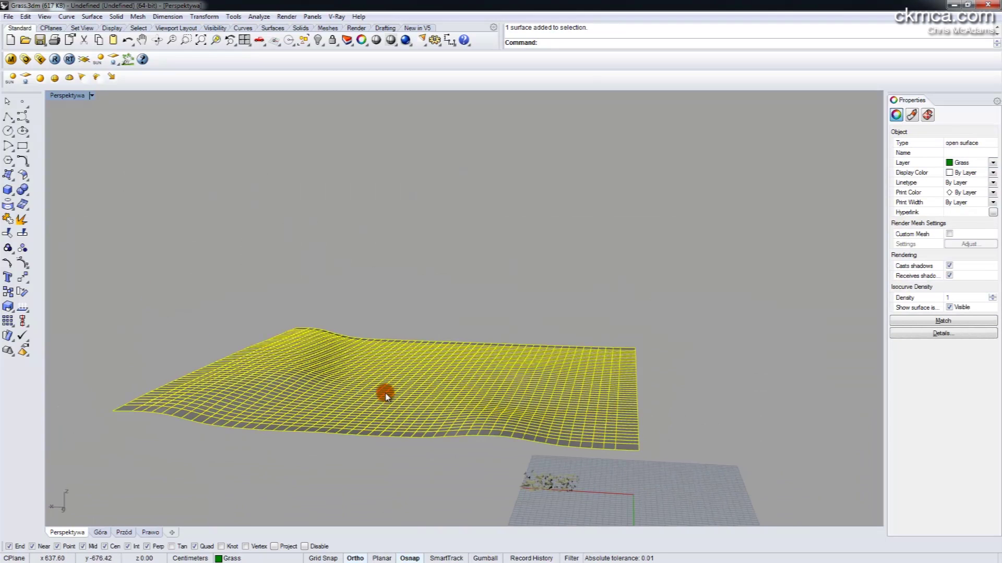
left_click(644, 307)
right_click_drag(644, 306, 675, 334)
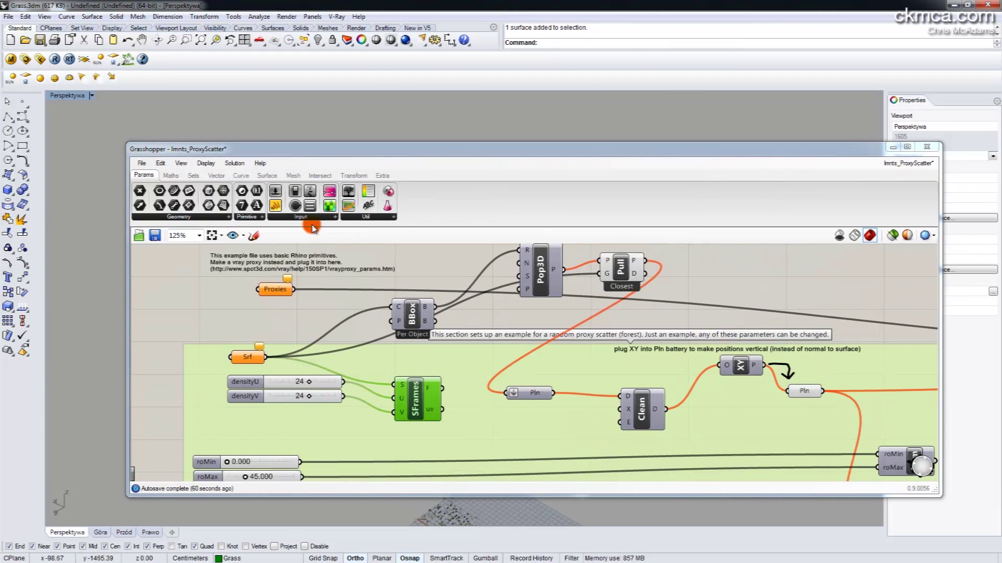
Set the Grasshopper Srf component to reference the heightfield surface as one surface.
left_click_drag(313, 151, 563, 152)
left_click(498, 358)
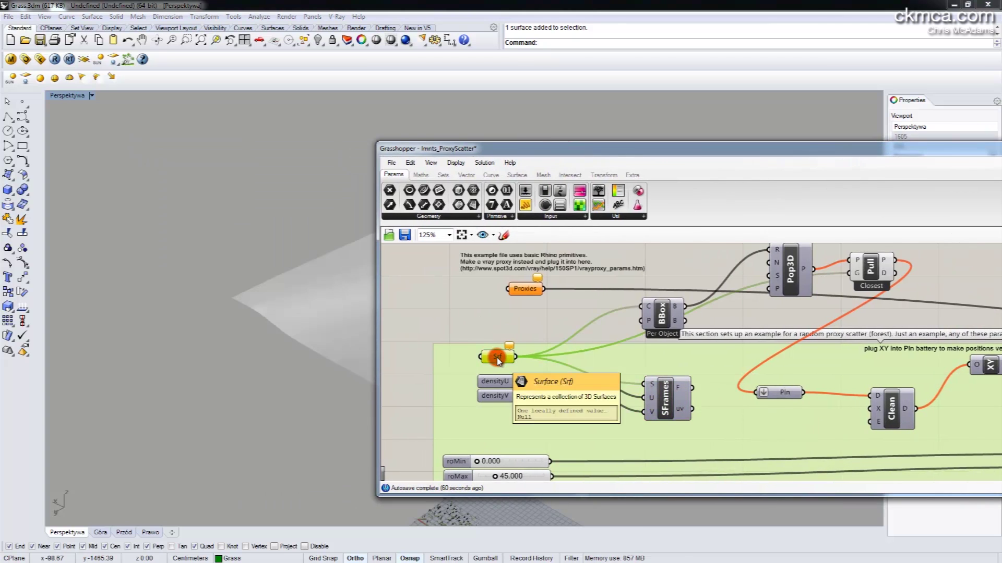
right_click(499, 357)
left_click(538, 467)
left_click(302, 296)
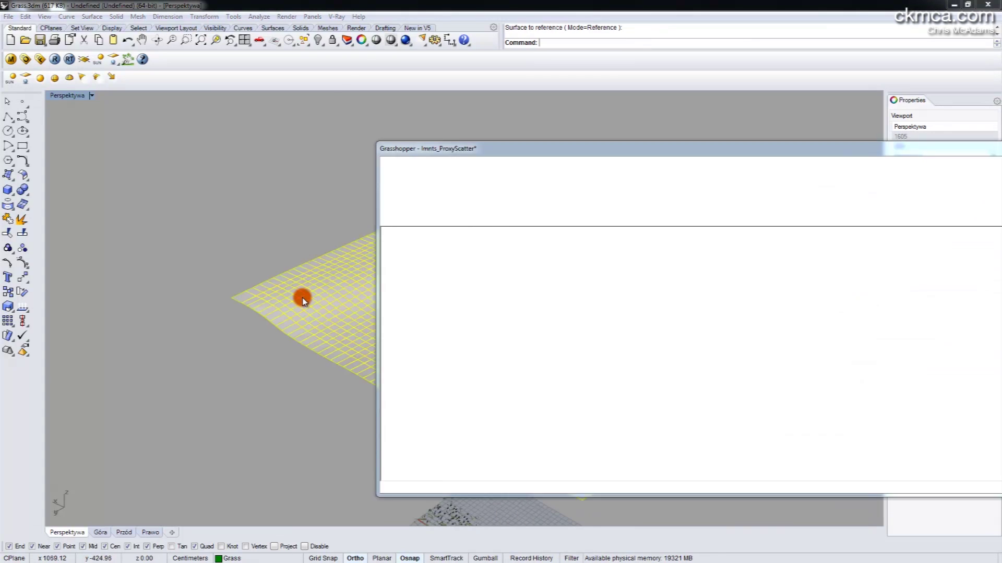
Turn on the BBox component's preview and orbit to see the green box.
left_click(660, 313)
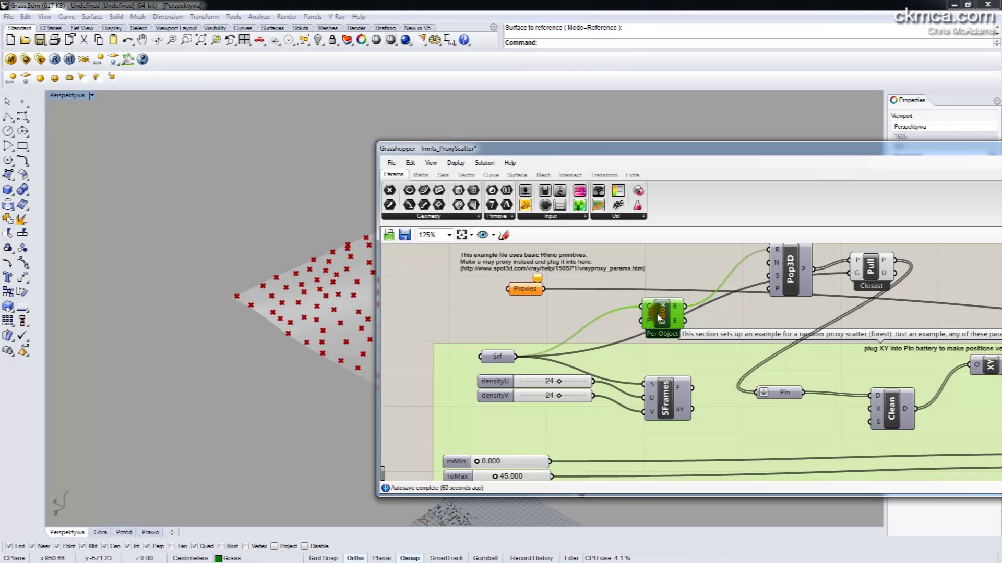
right_click(659, 309)
left_click(670, 329)
left_click_drag(447, 150, 638, 167)
right_click_drag(334, 333, 298, 381)
left_click_drag(864, 186, 448, 196)
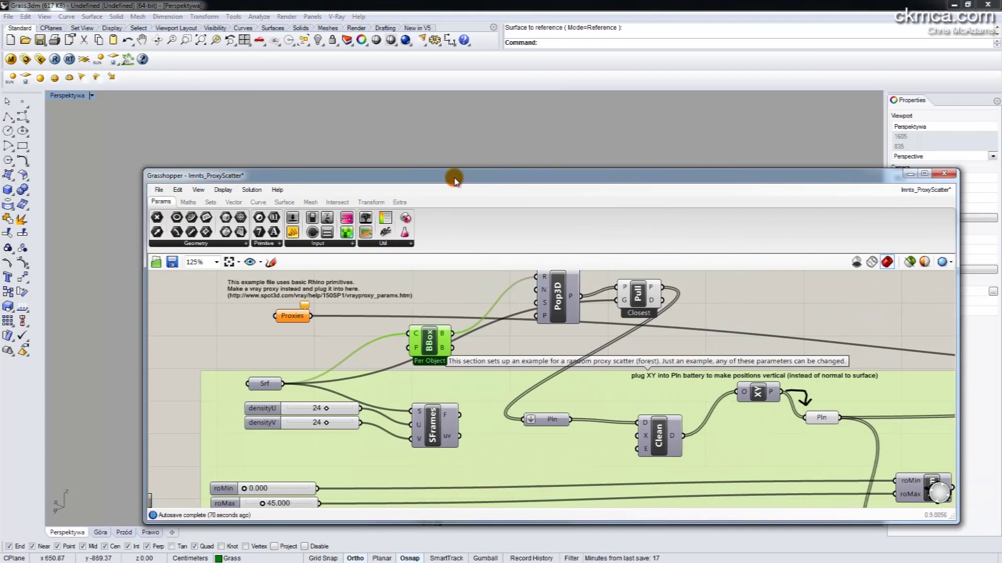
Toggle the Pop3D component's preview after checking the Pull component's options.
left_click(641, 297)
right_click(667, 293)
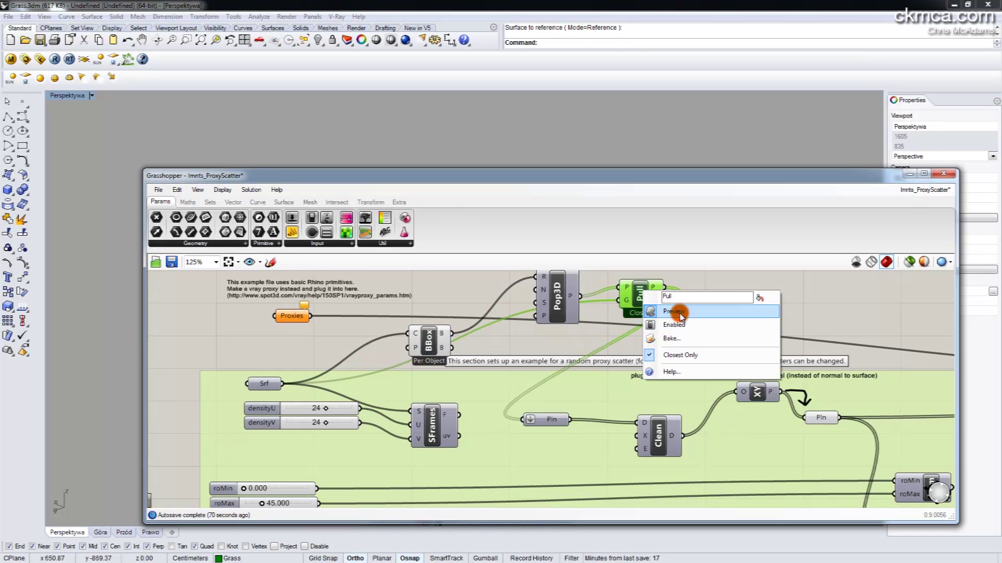
left_click(557, 295)
left_click(557, 297)
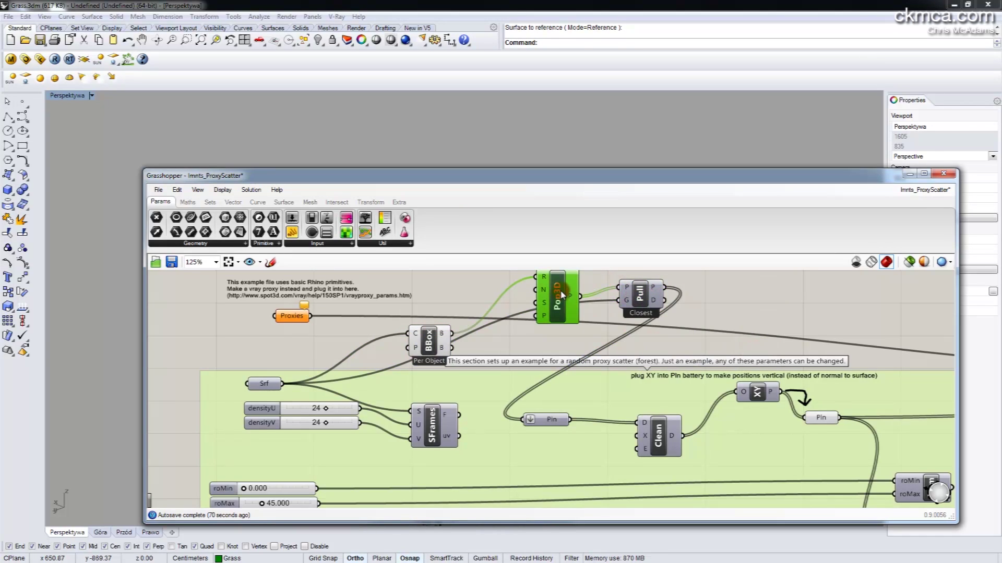
right_click(562, 296)
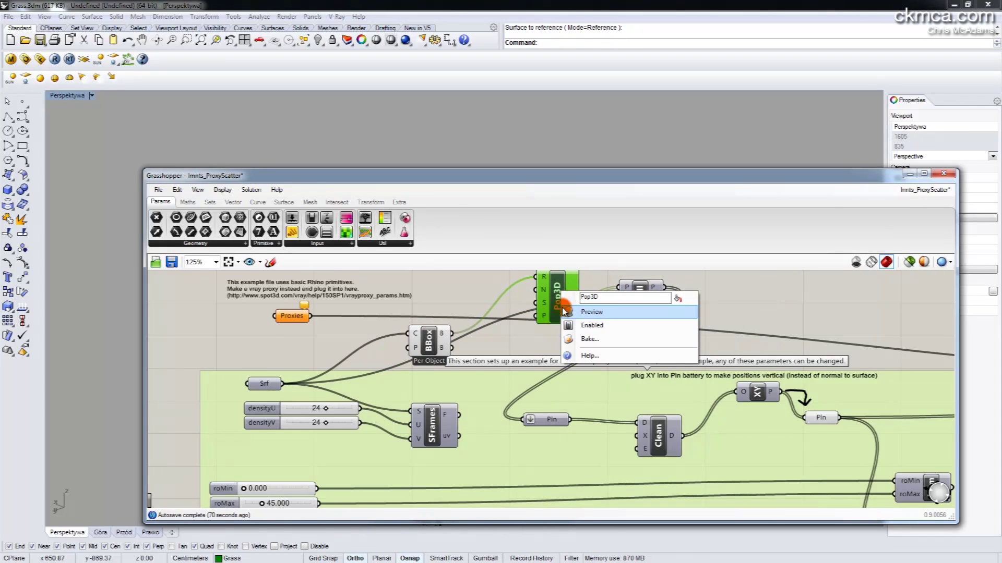
left_click(598, 313)
Inspect the grass from a low side view, then reposition the BBox and Pop3D components.
left_click_drag(540, 180, 913, 334)
right_click_drag(424, 327, 358, 435)
left_click(358, 462)
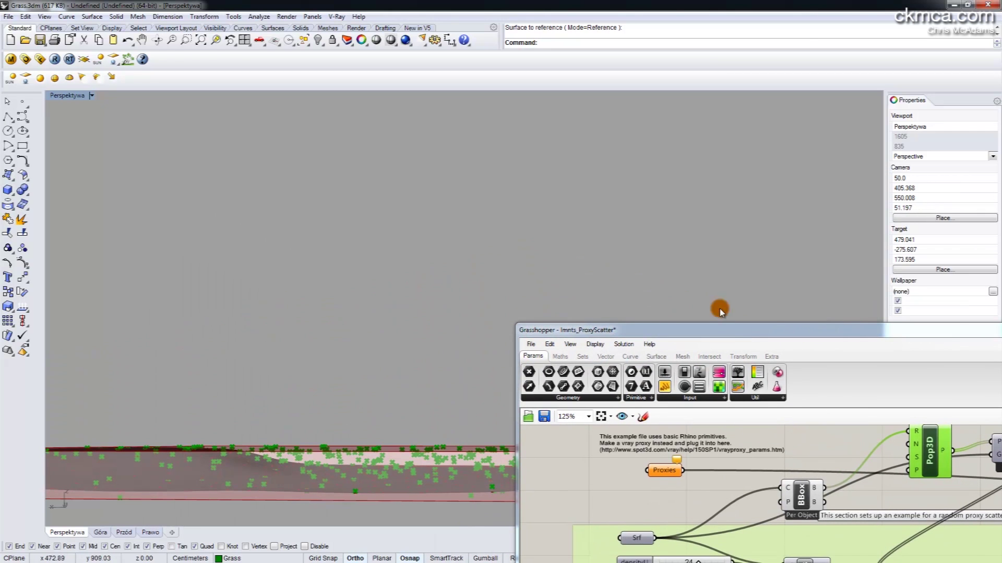
left_click_drag(725, 329, 409, 105)
right_click_drag(496, 188, 522, 305)
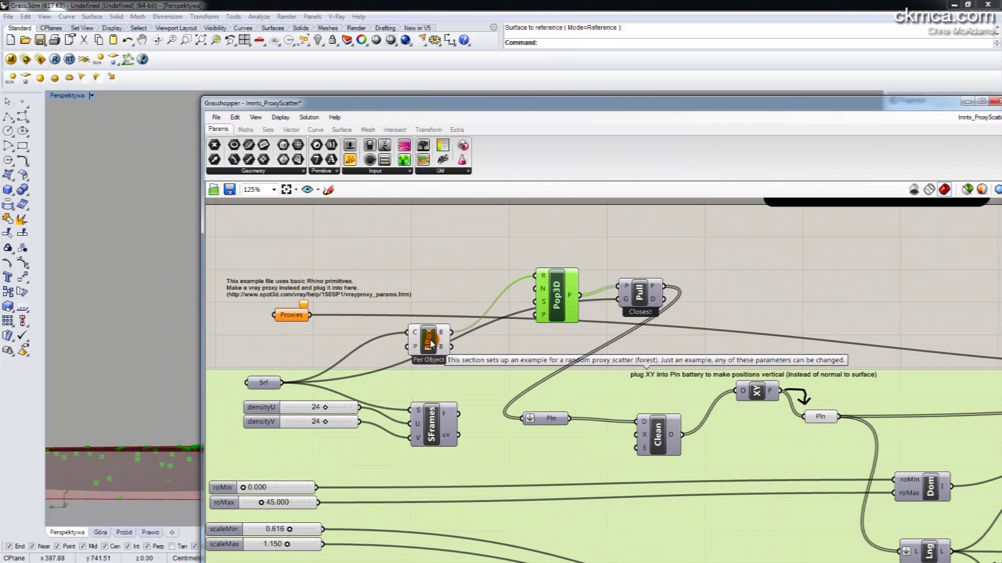
left_click_drag(431, 344, 438, 339)
left_click_drag(548, 302, 540, 297)
Move the Pull and Pln components into place, then turn off preview for BBox and Pop3D together.
right_click(536, 285)
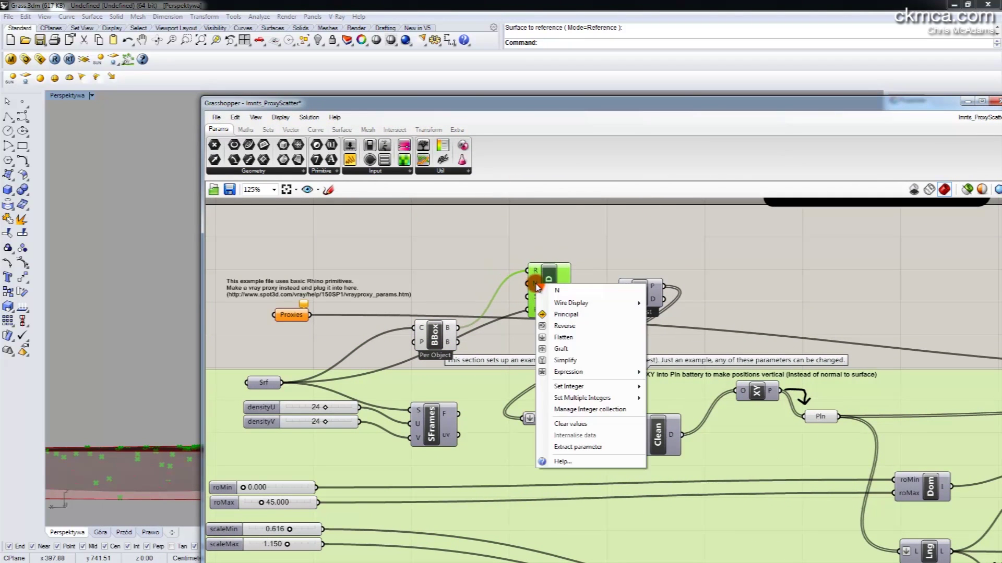
mouse_move(629, 386)
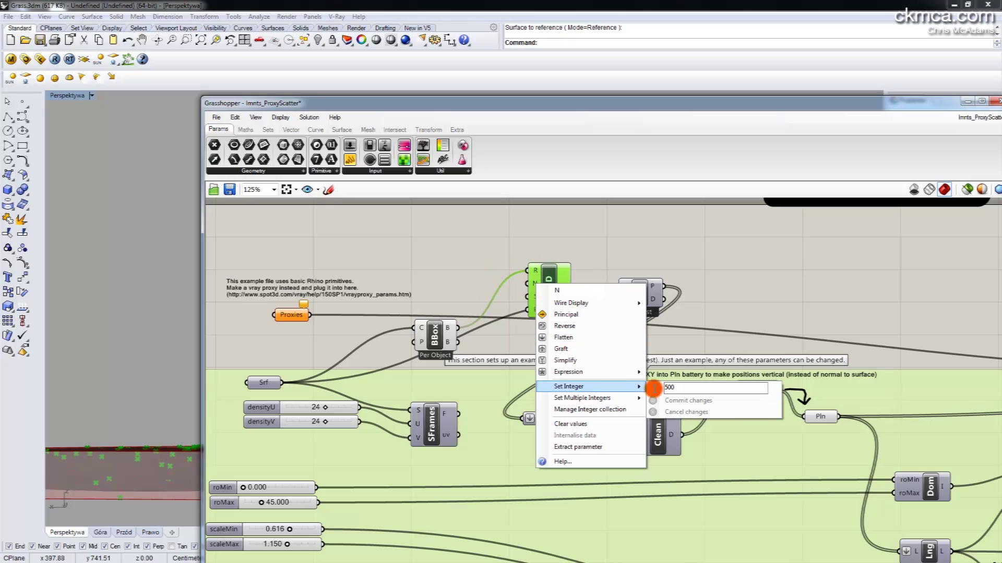
left_click(717, 303)
left_click_drag(633, 298, 638, 326)
left_click_drag(246, 380, 249, 382)
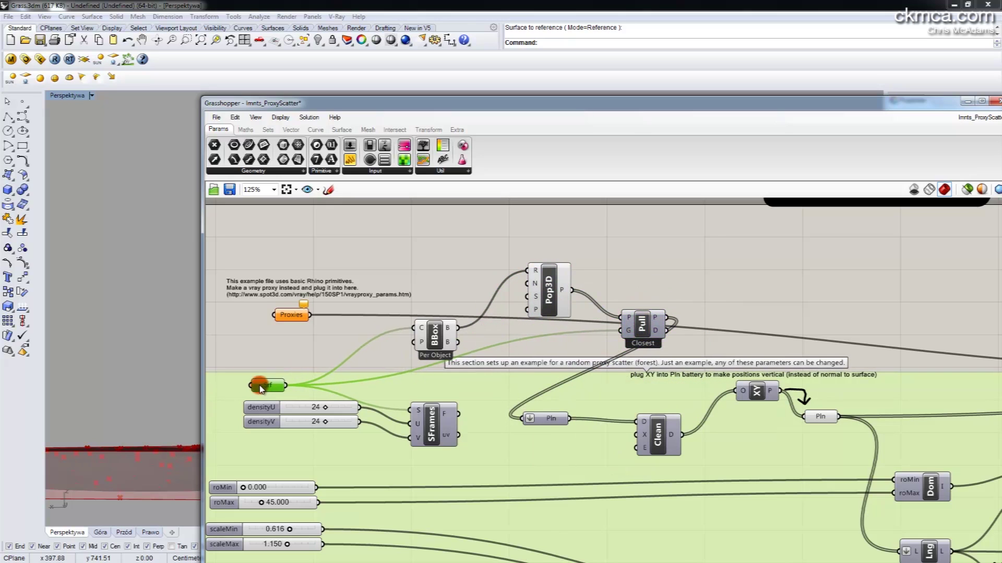
left_click_drag(647, 312, 628, 310)
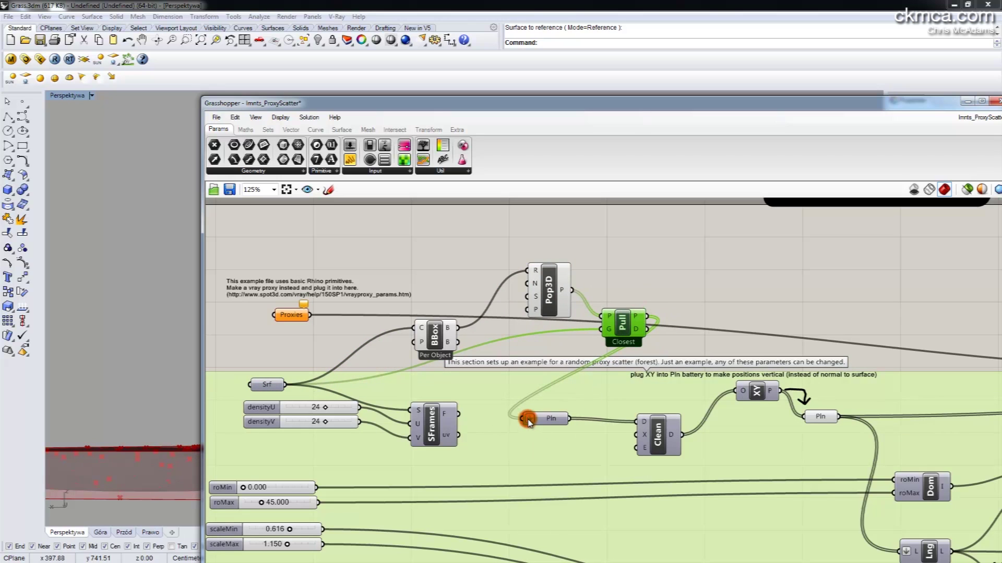
left_click_drag(539, 422, 548, 425)
scroll(548, 425, "down", 3)
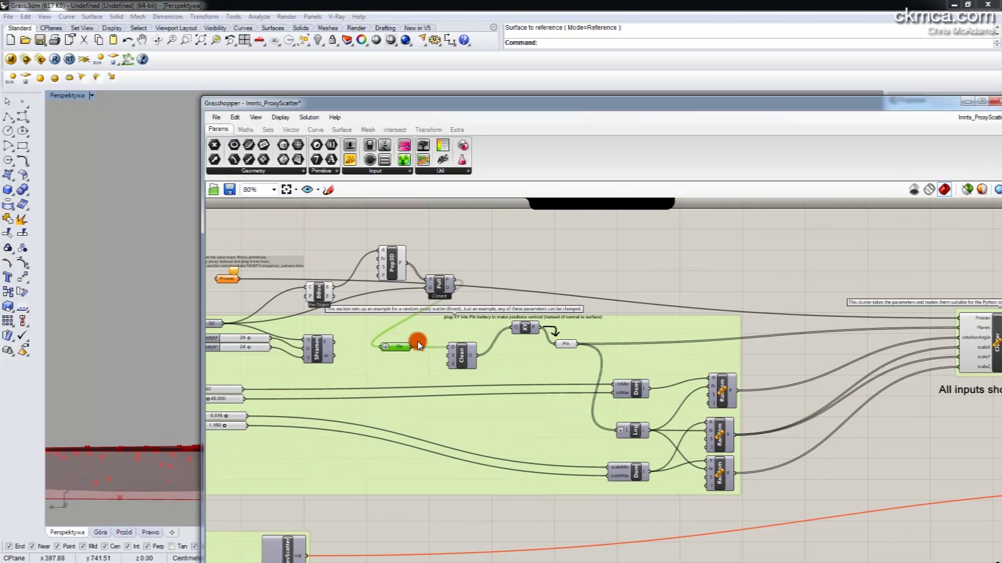
right_click_drag(501, 326, 743, 348)
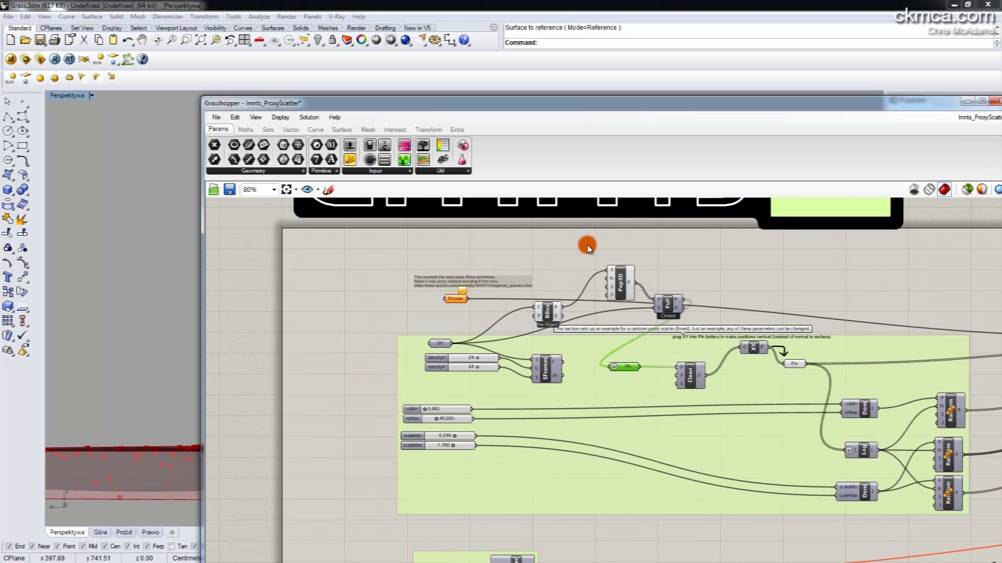
left_click_drag(622, 255, 535, 333)
right_click(583, 283)
left_click(608, 316)
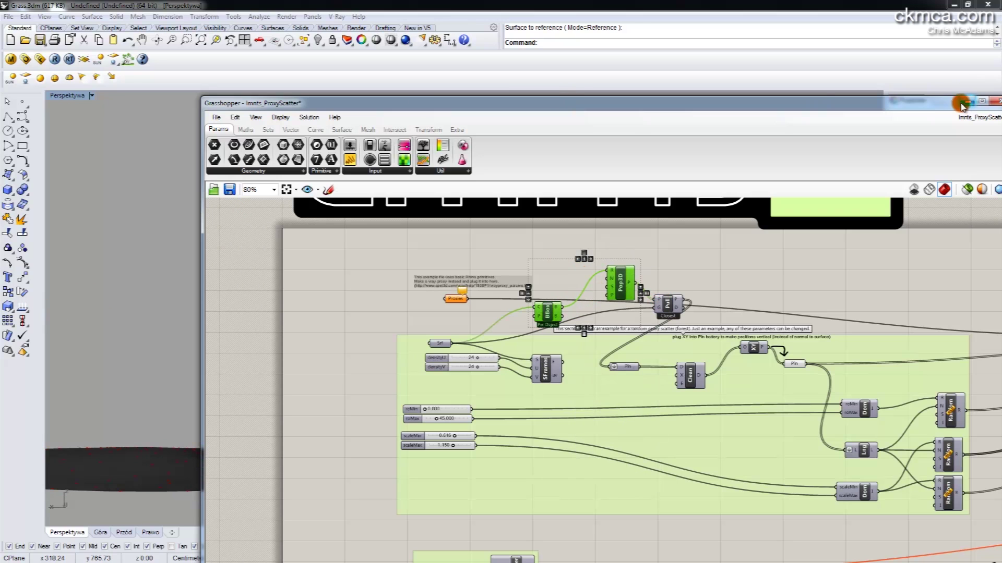
Hide Grasshopper to inspect the dotted terrain, then reopen it on the Cluster and ProxyScatter components.
left_click(961, 100)
right_click_drag(480, 344, 508, 259)
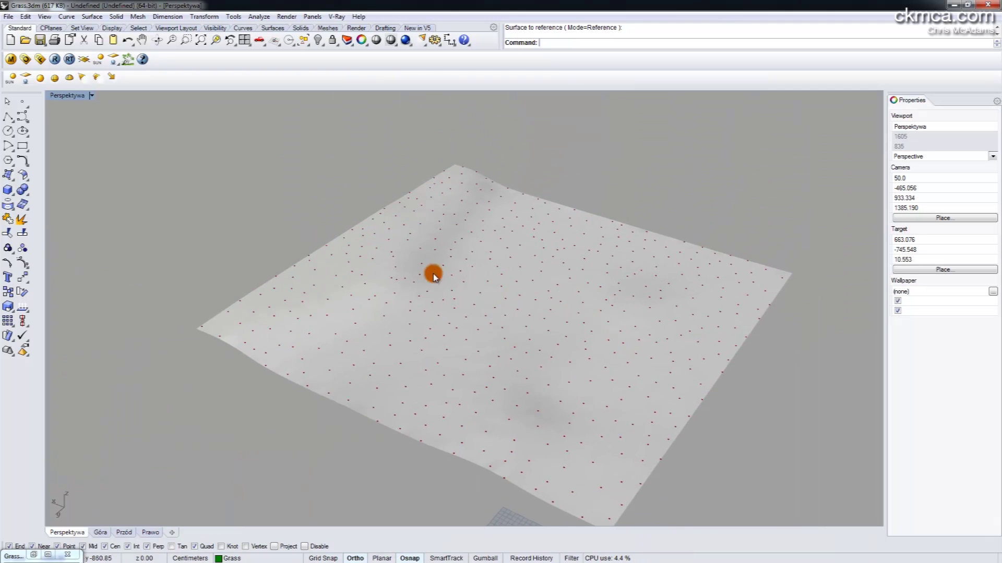
right_click_drag(432, 275, 470, 304)
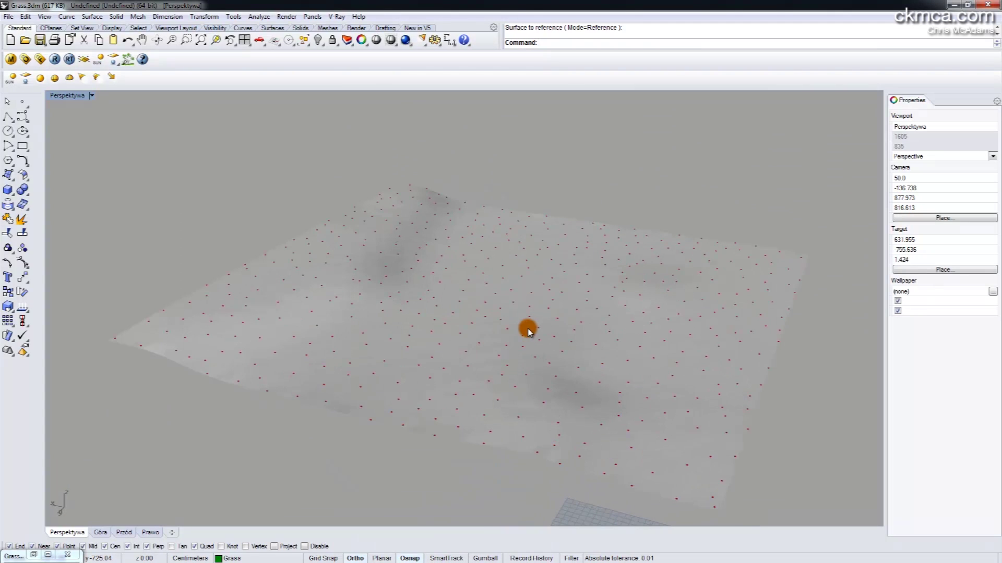
key("Return")
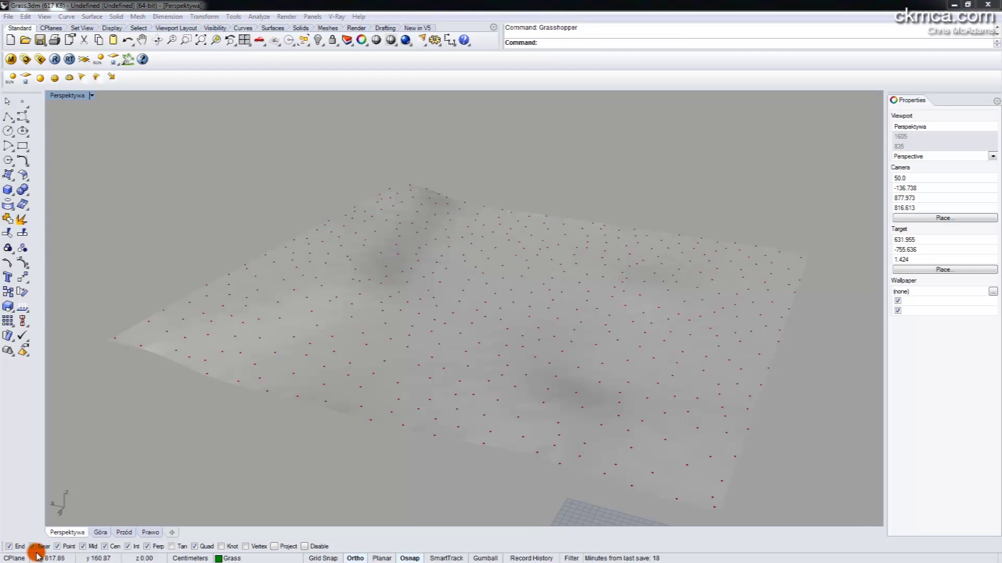
left_click(34, 553)
right_click_drag(675, 317, 742, 328)
scroll(595, 351, "down", 2)
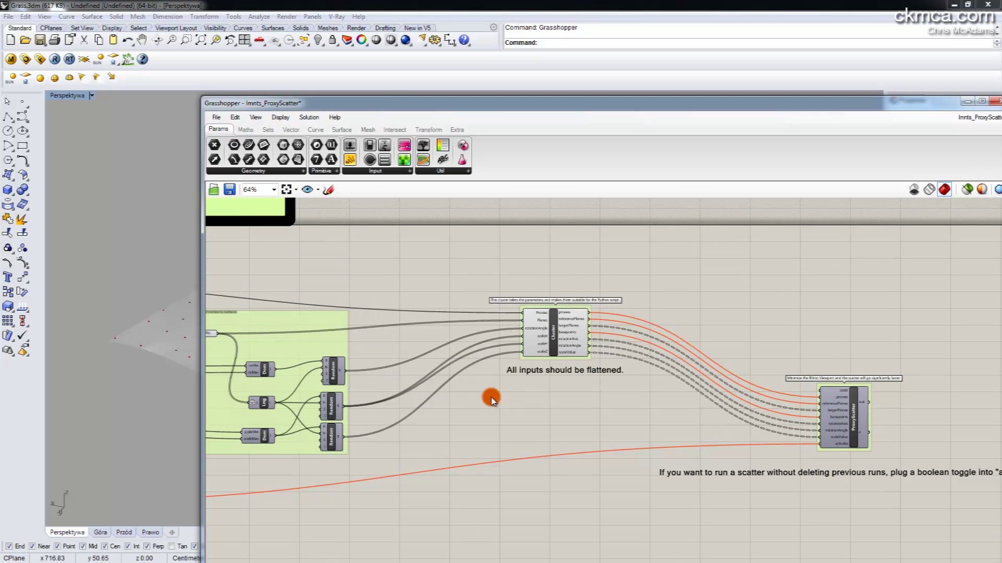
Reference the grass proxy into the Proxies parameter using Set Multiple Geometries.
right_click_drag(490, 399, 514, 291)
scroll(358, 308, "up", 1)
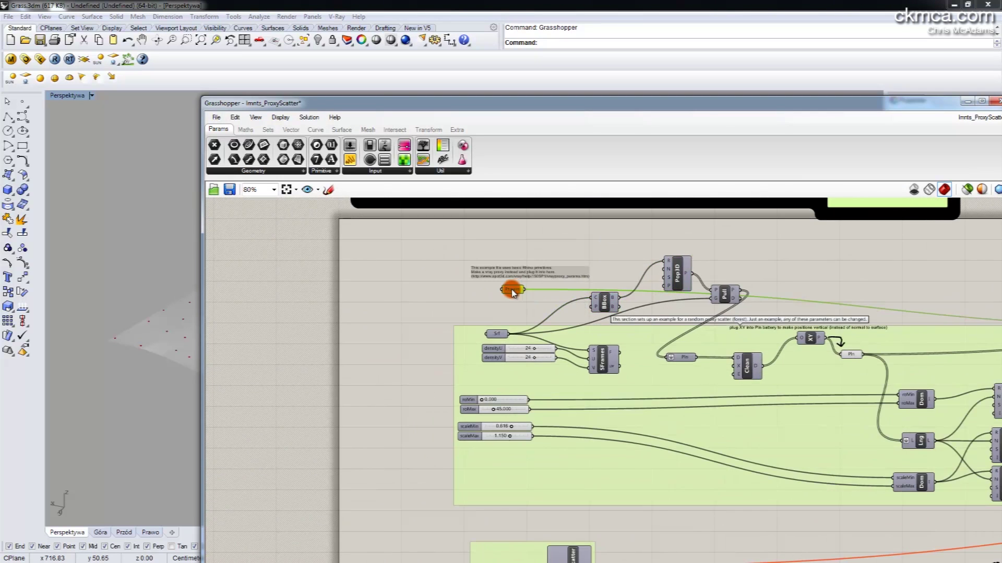
right_click(510, 292)
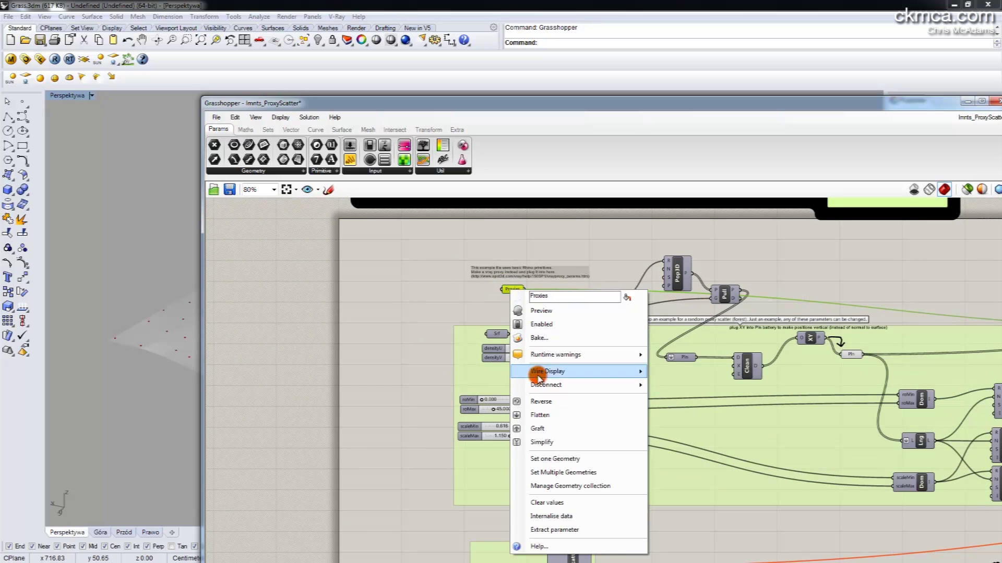
left_click(559, 458)
right_click_drag(548, 472, 867, 338)
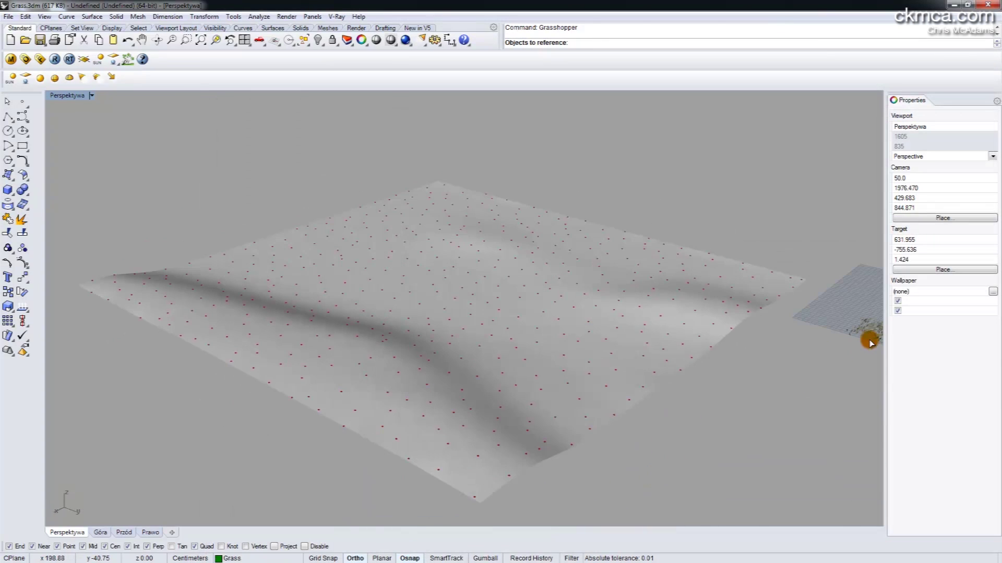
left_click(867, 337)
key("Return")
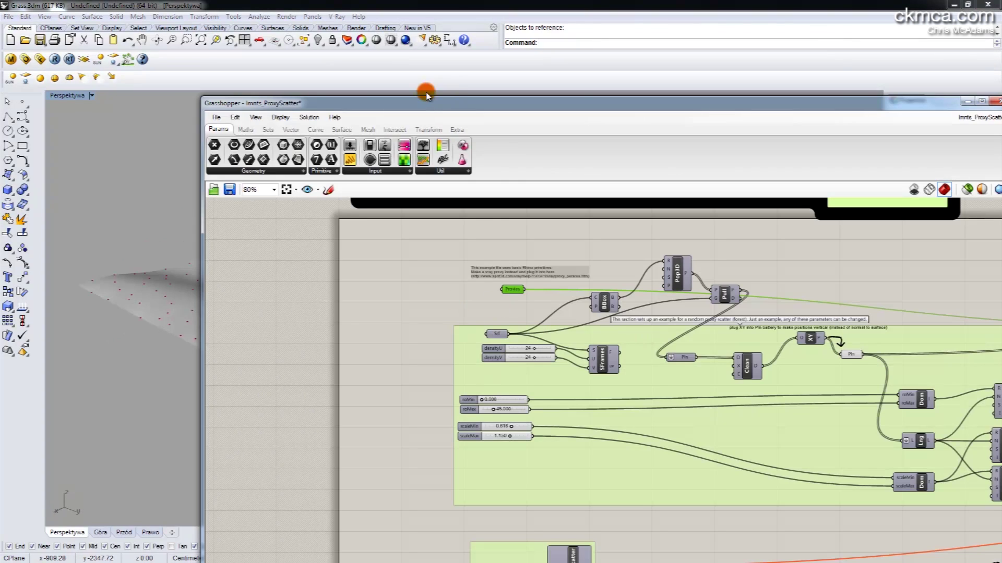
Uncover a top-down view of the terrain and press the Button to scatter the grass.
left_click_drag(427, 95, 724, 101)
right_click_drag(418, 206, 364, 315)
right_click_drag(690, 390, 633, 266)
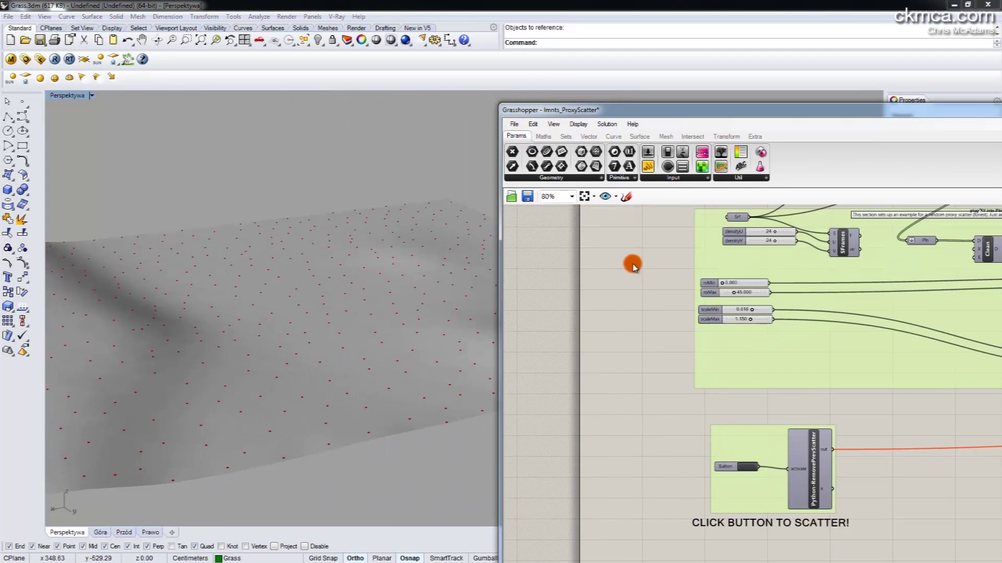
scroll(671, 369, "up", 2)
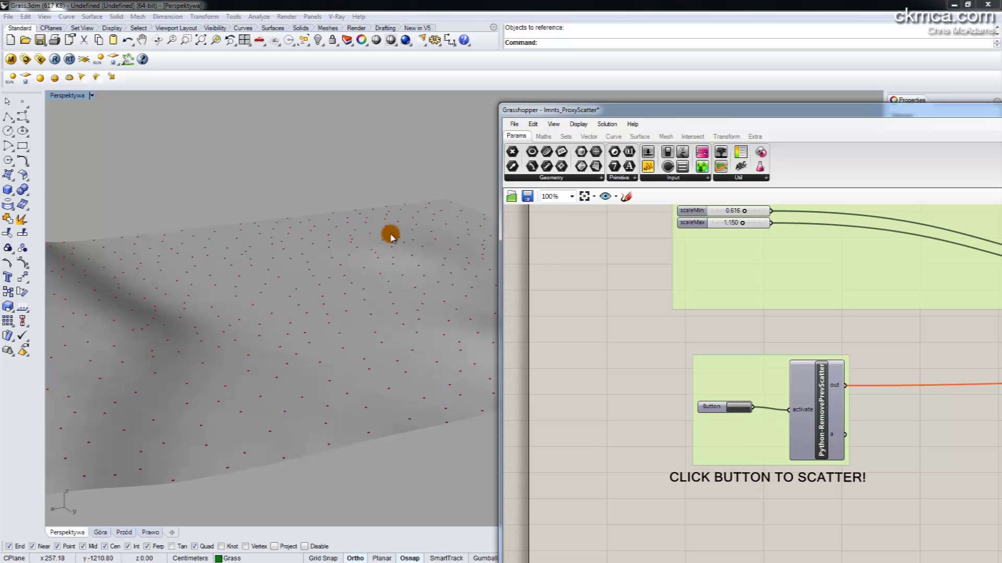
left_click(736, 410)
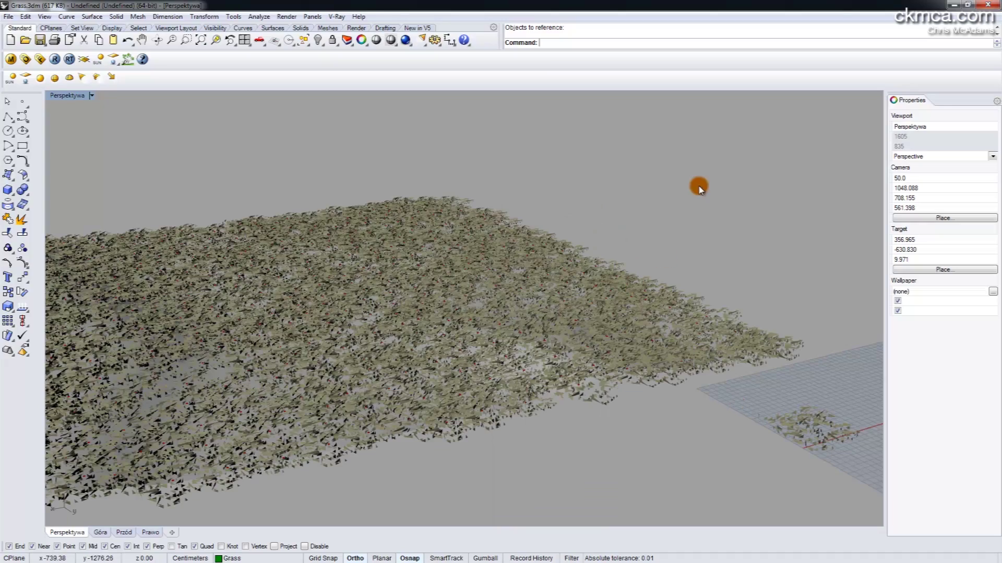
Orbit and zoom around the grass-covered terrain to inspect the field from low and high angles.
right_click_drag(700, 183, 311, 286)
scroll(245, 309, "up", 5)
right_click_drag(410, 303, 422, 292)
right_click_drag(669, 358, 363, 291)
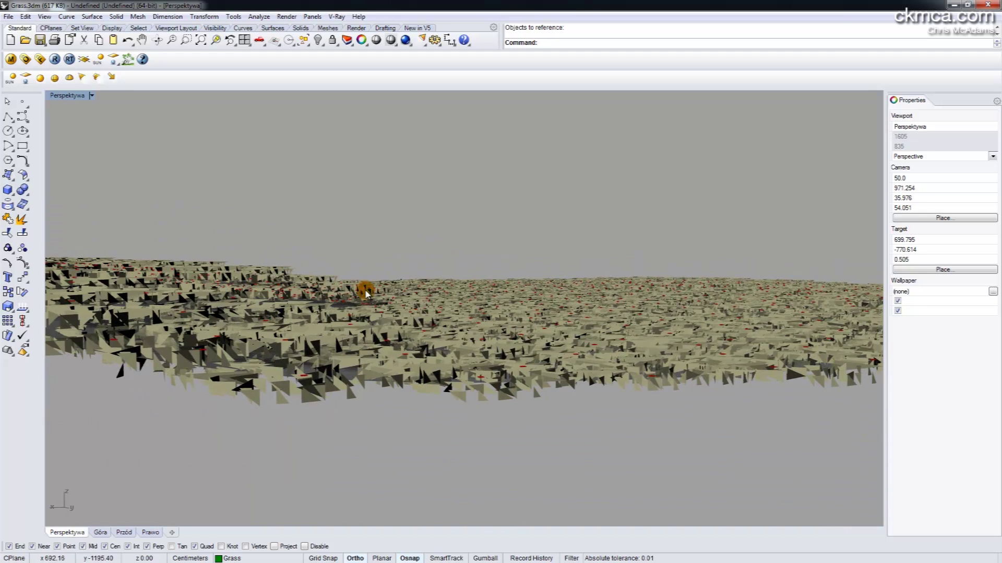
right_click_drag(250, 275, 177, 285)
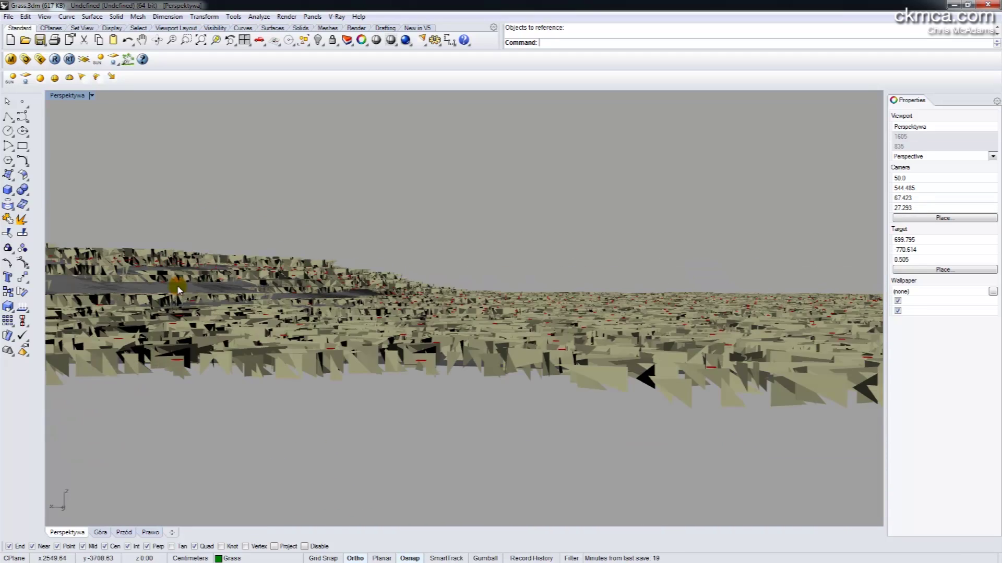
right_click_drag(258, 255, 435, 286)
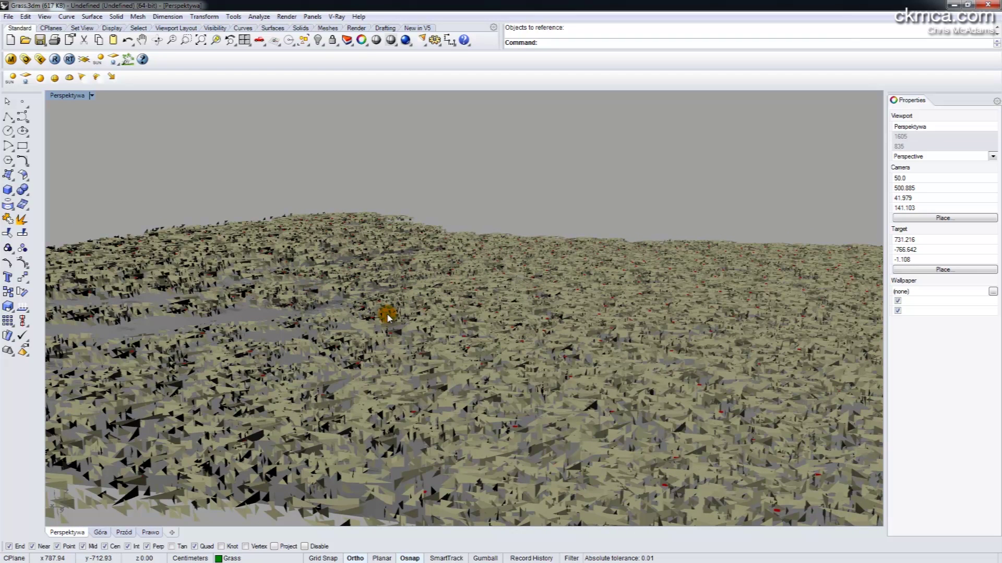
right_click_drag(325, 302, 538, 303)
Load the gi_irmap_low.visopt V-Ray preset and override the output to 800 × 416 matching the view aspect.
left_click(25, 59)
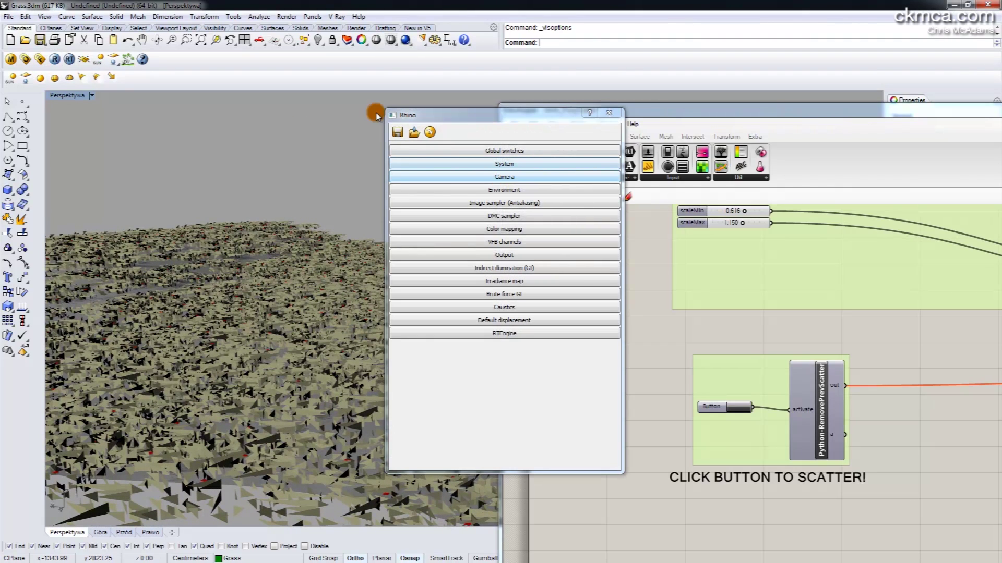
left_click(414, 132)
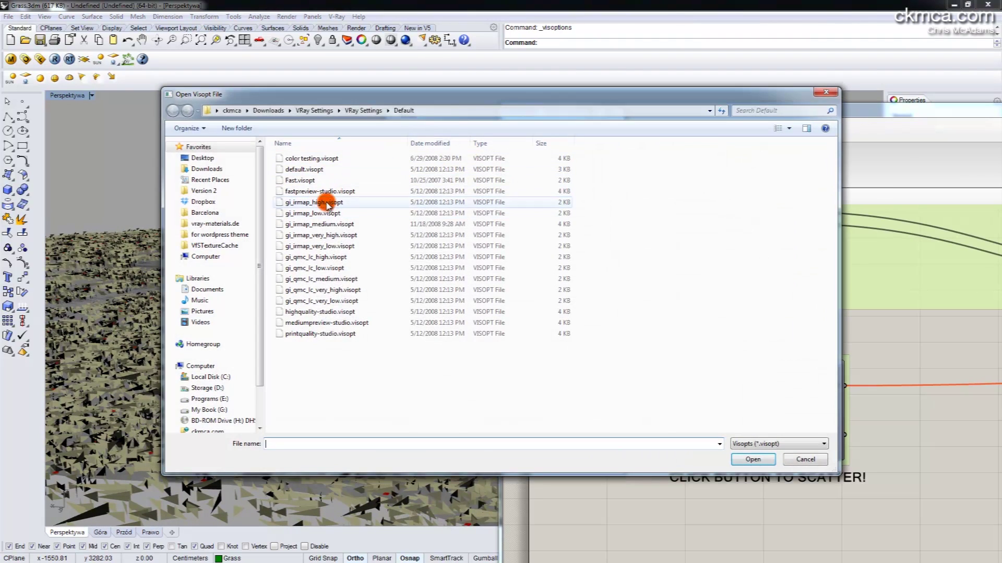
left_click(317, 213)
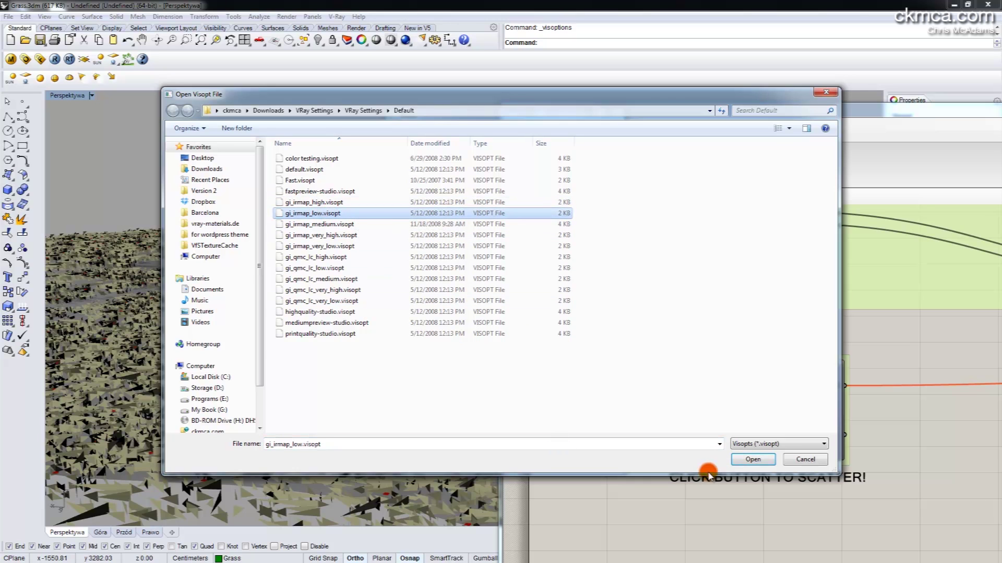
left_click(751, 460)
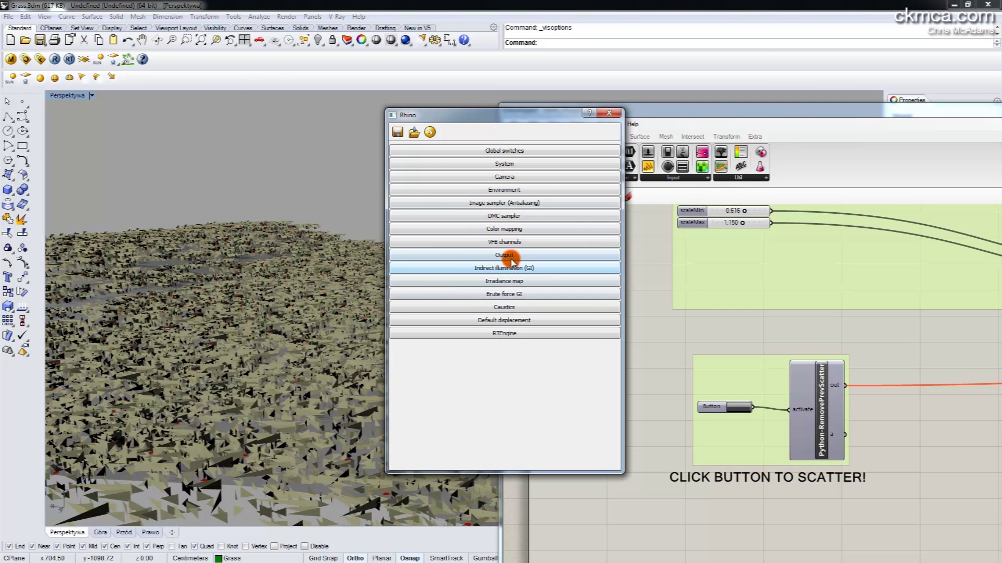
left_click(509, 255)
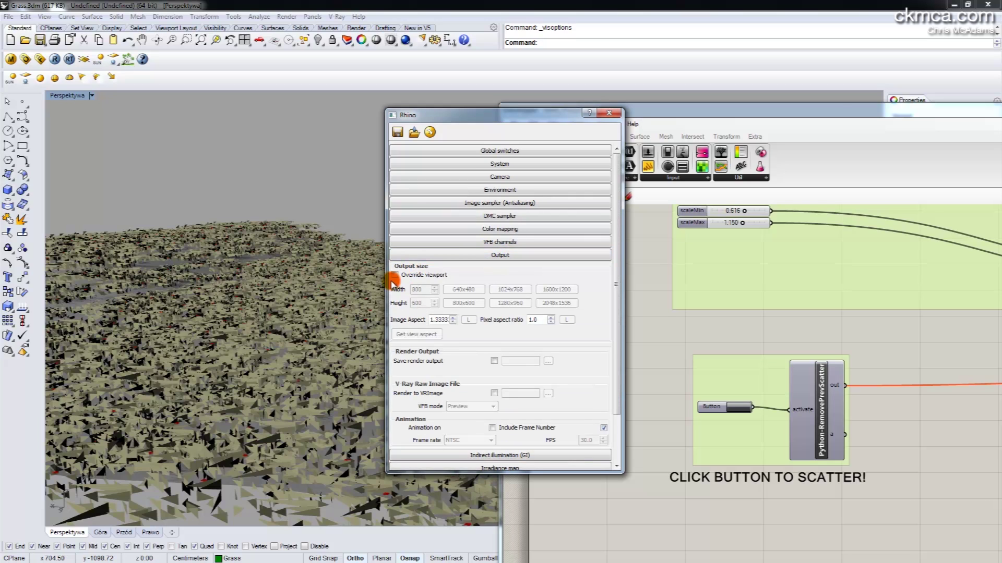
left_click(395, 275)
left_click(416, 334)
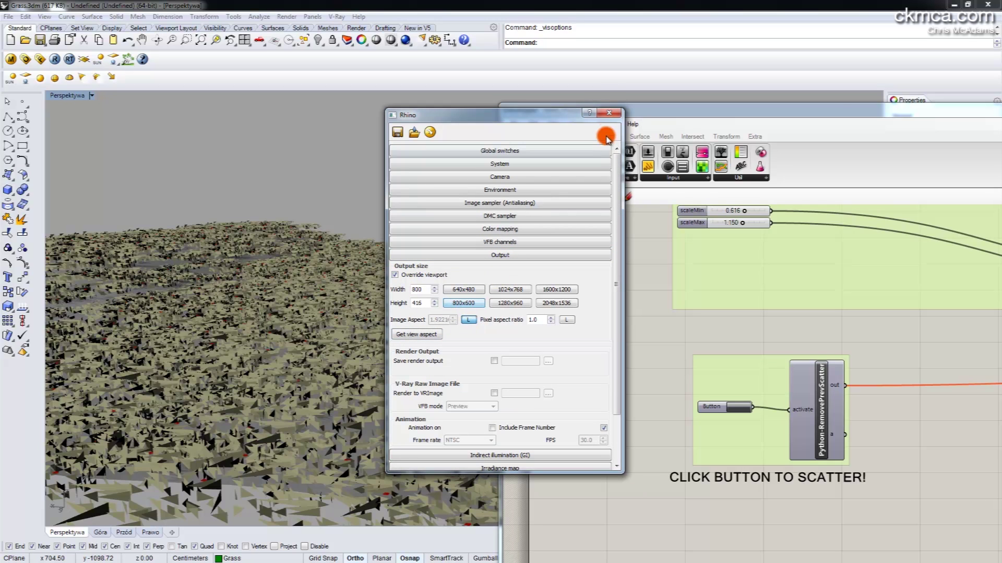
left_click(609, 113)
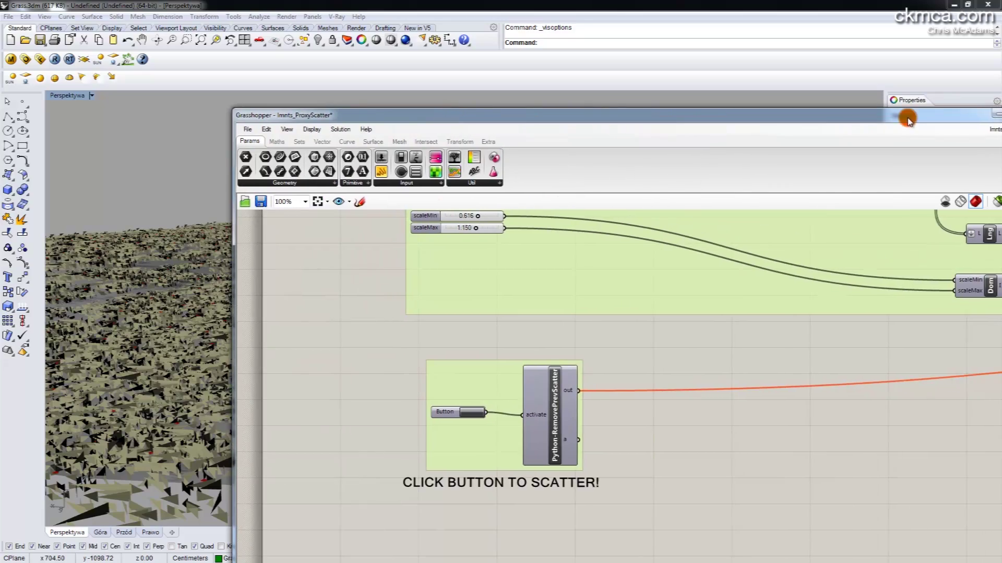
left_click_drag(908, 120, 658, 116)
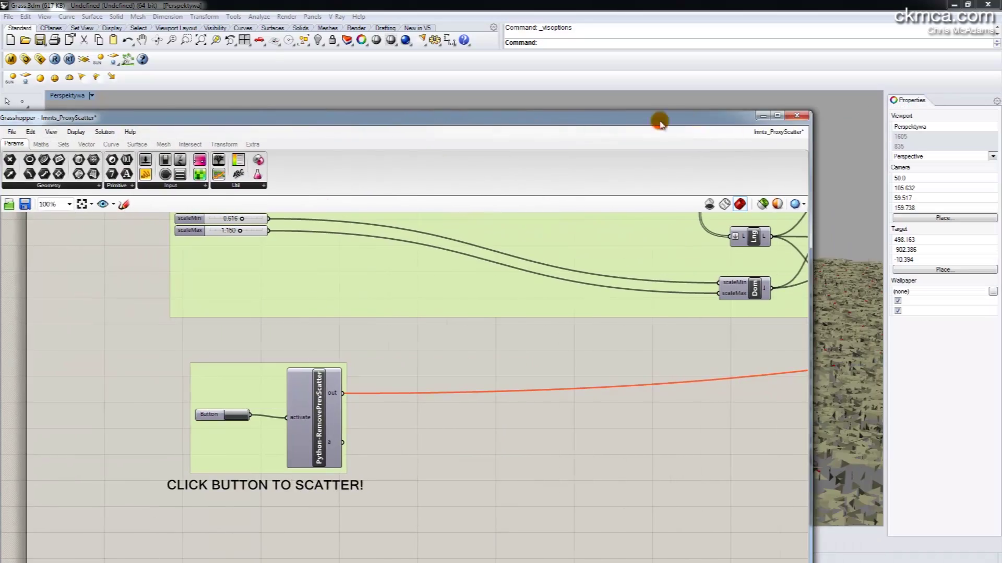
Hide Grasshopper, lower the camera near the ground, and render the grass terrain in V-Ray.
left_click(797, 116)
mouse_move(480, 249)
right_mouse_down()
mouse_move(472, 250)
mouse_move(490, 252)
right_mouse_up()
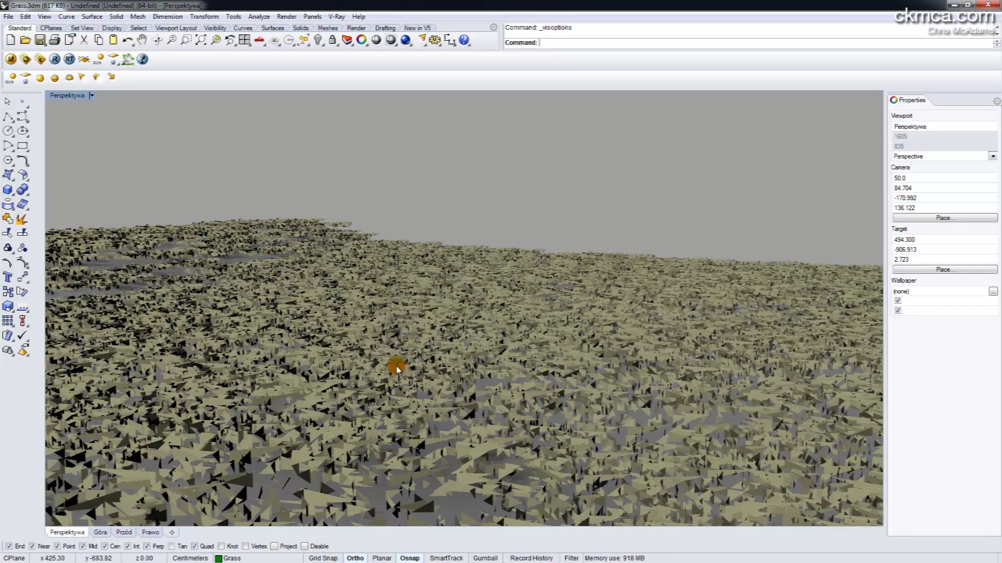
mouse_move(479, 364)
right_mouse_down()
mouse_move(464, 371)
mouse_move(476, 351)
right_mouse_up()
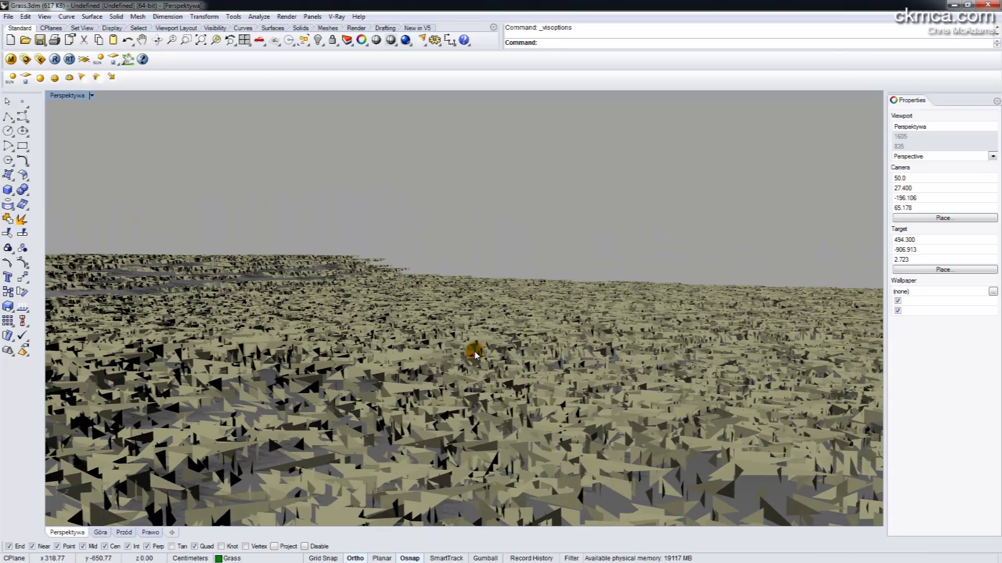
left_click(54, 59)
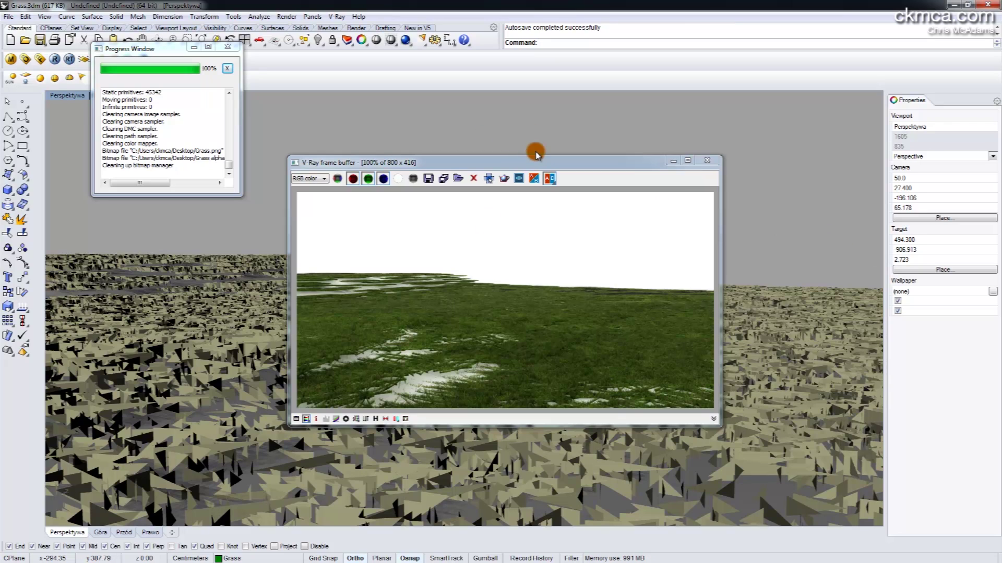
left_click(316, 419)
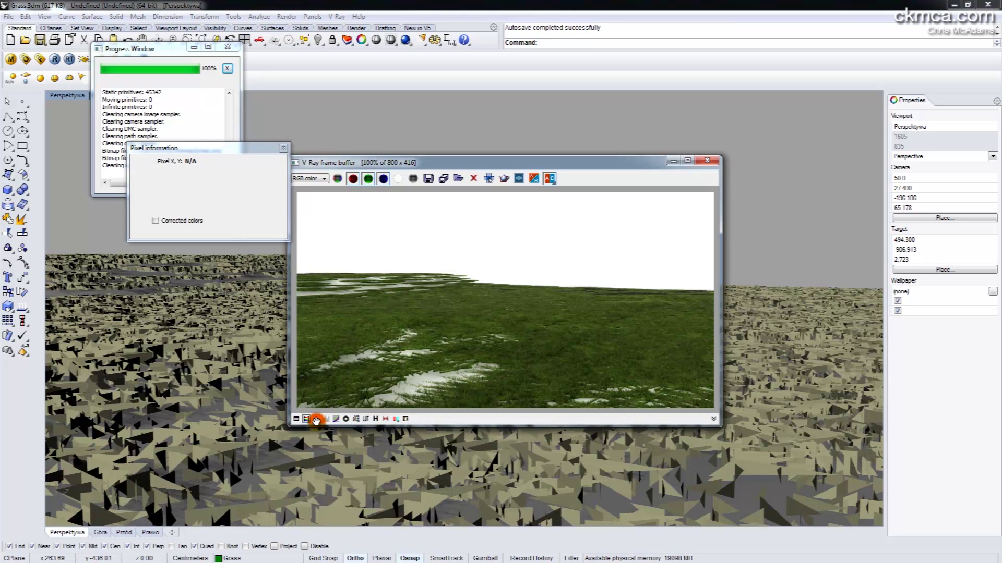
left_click(317, 418)
left_click(297, 419)
left_click(297, 418)
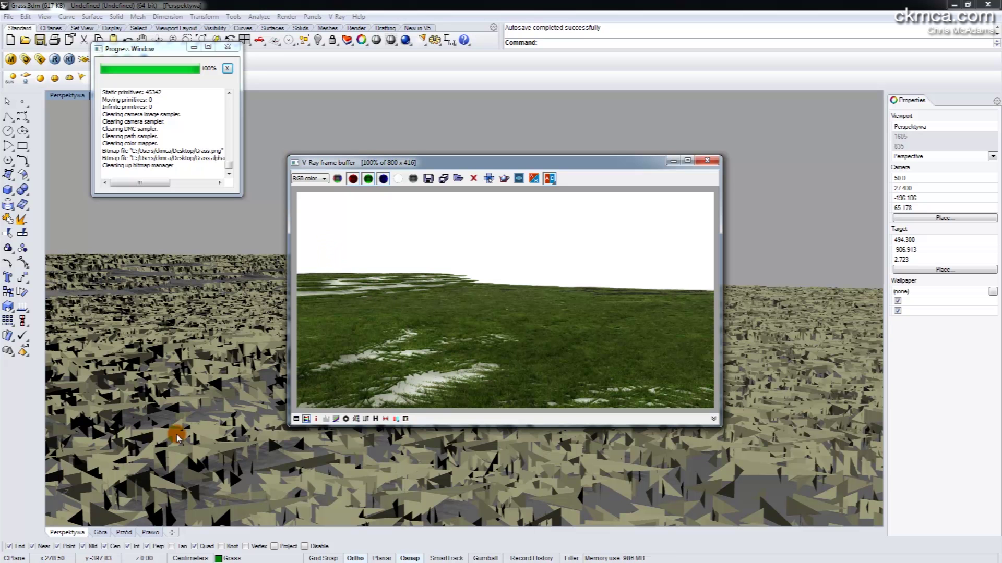
mouse_move(191, 437)
right_mouse_down()
mouse_move(197, 430)
mouse_move(200, 446)
right_mouse_up()
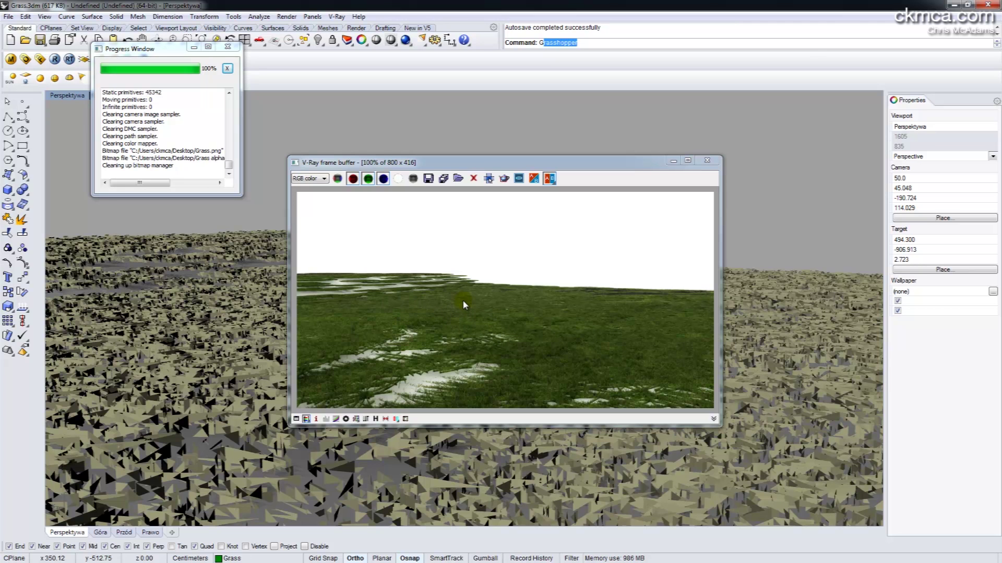
Reopen Grasshopper and shift the Pop3D, Pull and Pln components to free canvas space.
key("Return")
scroll(622, 263, "down", 3)
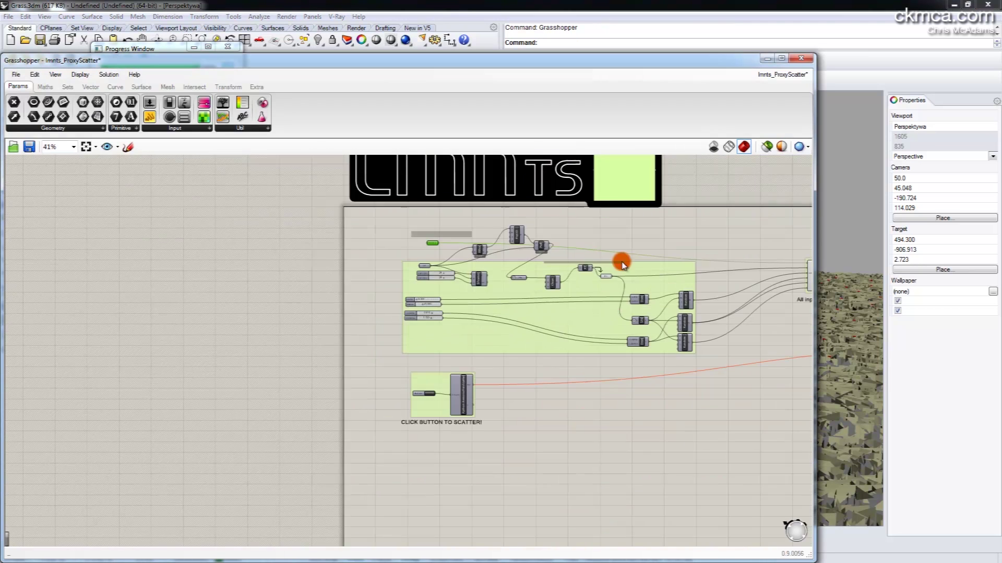
scroll(514, 302, "up", 6)
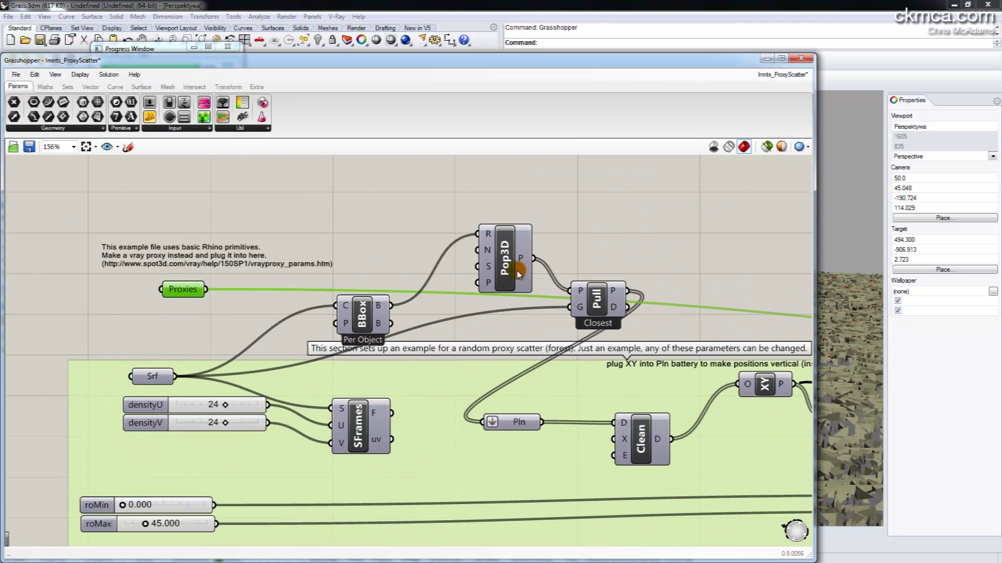
left_click_drag(518, 273, 513, 263)
left_click_drag(597, 300, 592, 272)
left_click_drag(520, 423, 537, 422)
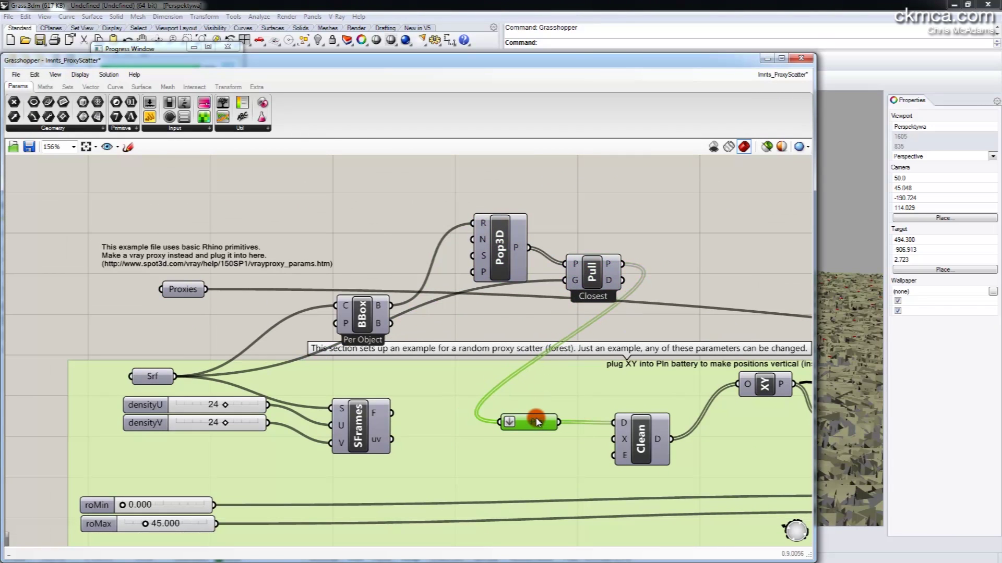
mouse_move(536, 420)
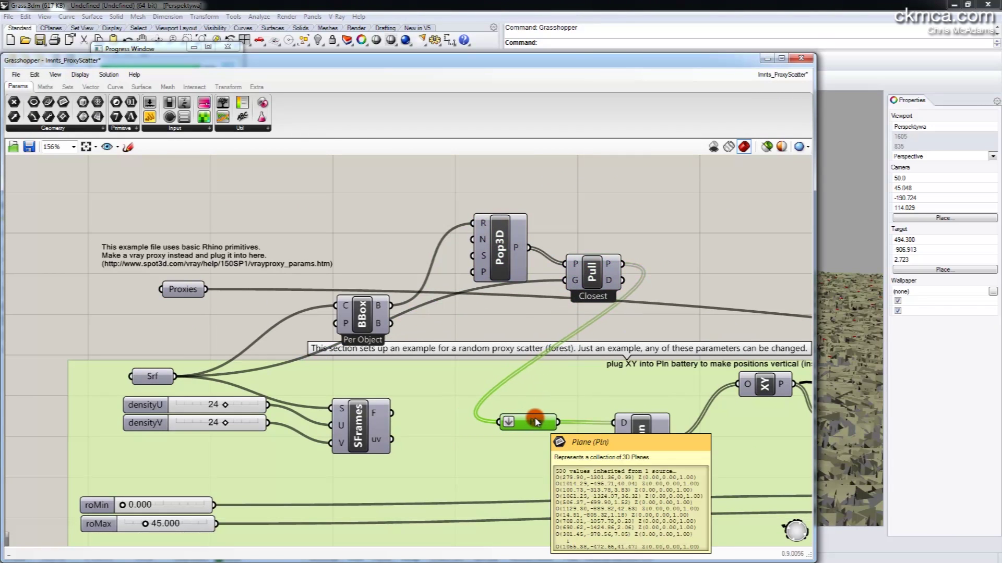
left_click(611, 265)
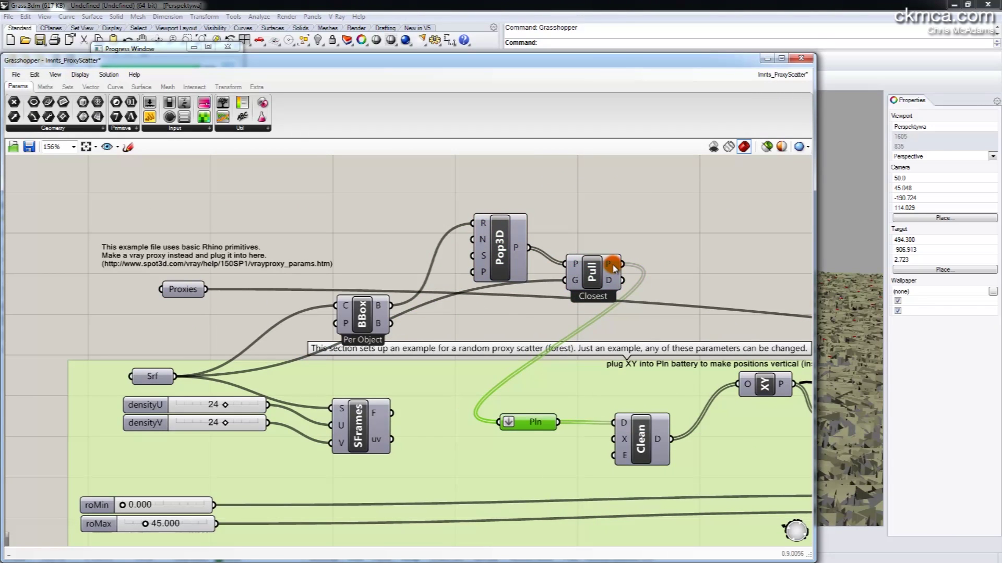
right_click_drag(661, 314, 557, 312)
Add a Surface Closest Point component, wiring Pull's points to P and Srf to S.
double_click(614, 253)
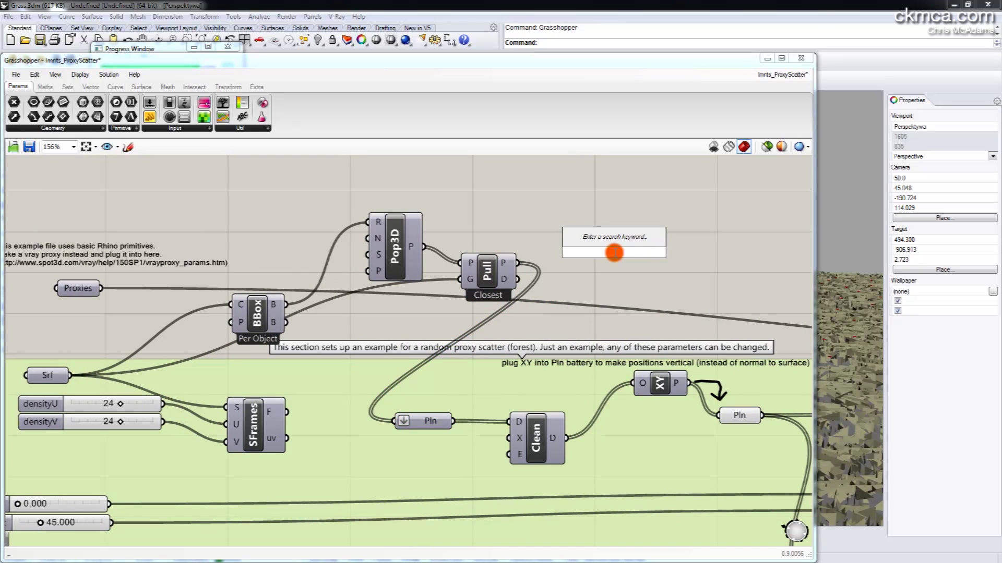
type("clos")
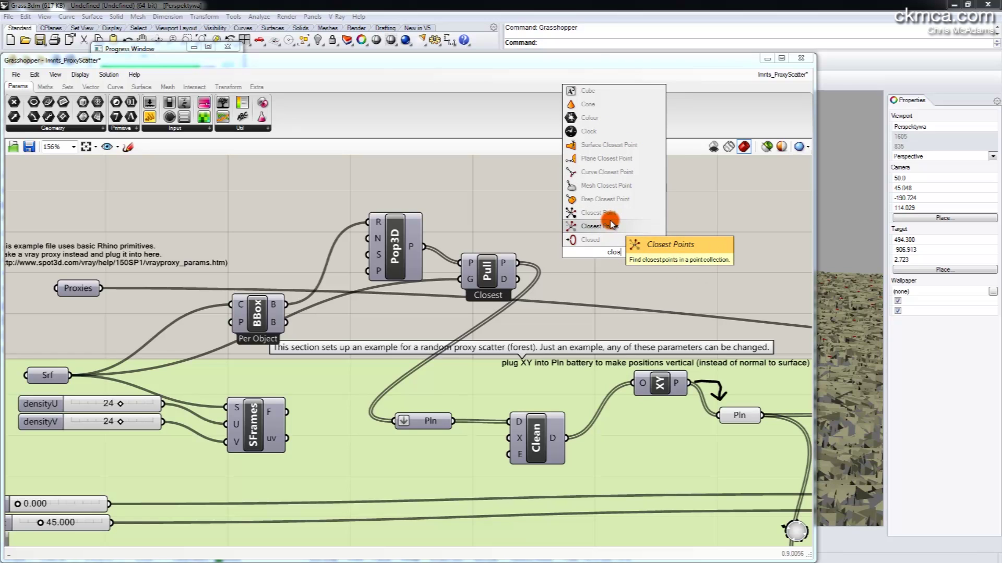
left_click(600, 145)
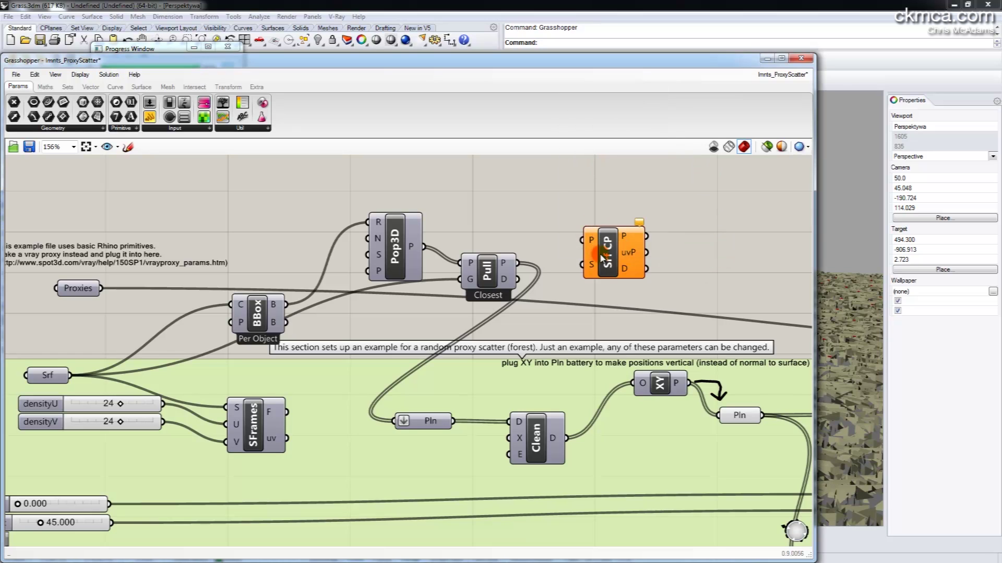
left_click_drag(490, 271, 489, 280)
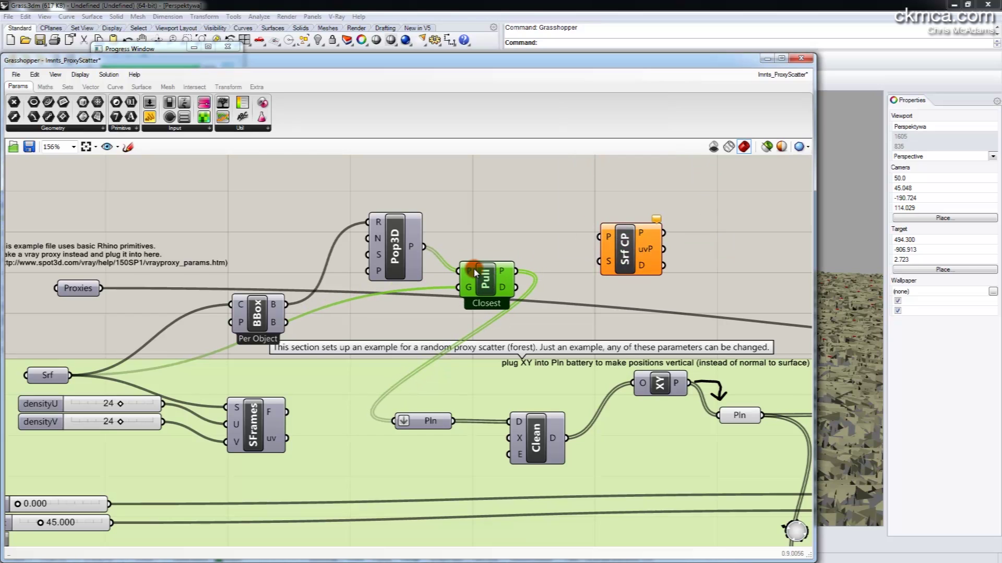
right_click_drag(499, 284, 495, 292)
left_click_drag(514, 278, 599, 243)
left_click_drag(70, 384, 599, 268)
mouse_move(646, 261)
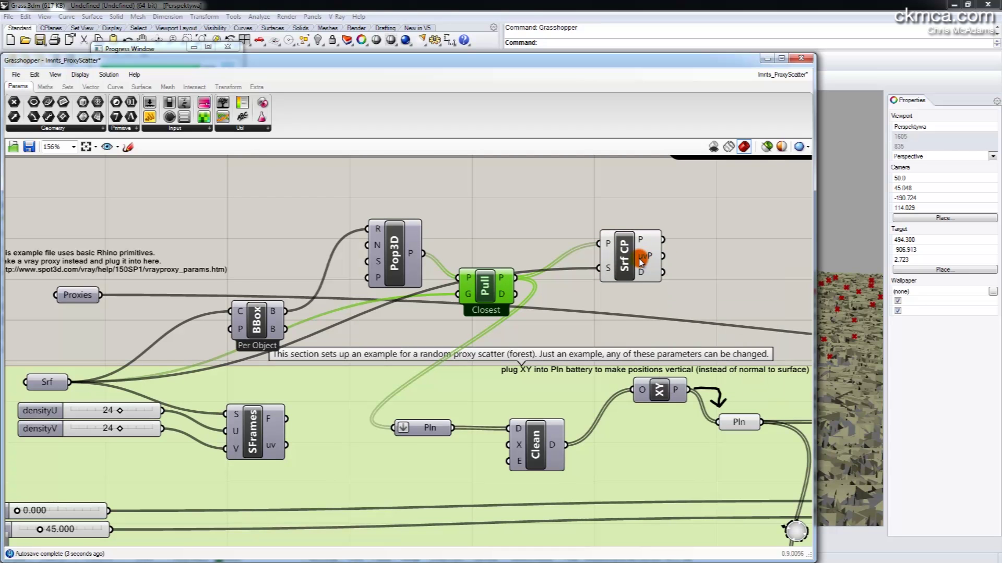
Minimise Grasshopper and try SelProxy on a grass proxy mesh, then clear the selection.
left_click(766, 57)
right_click_drag(717, 209, 782, 163)
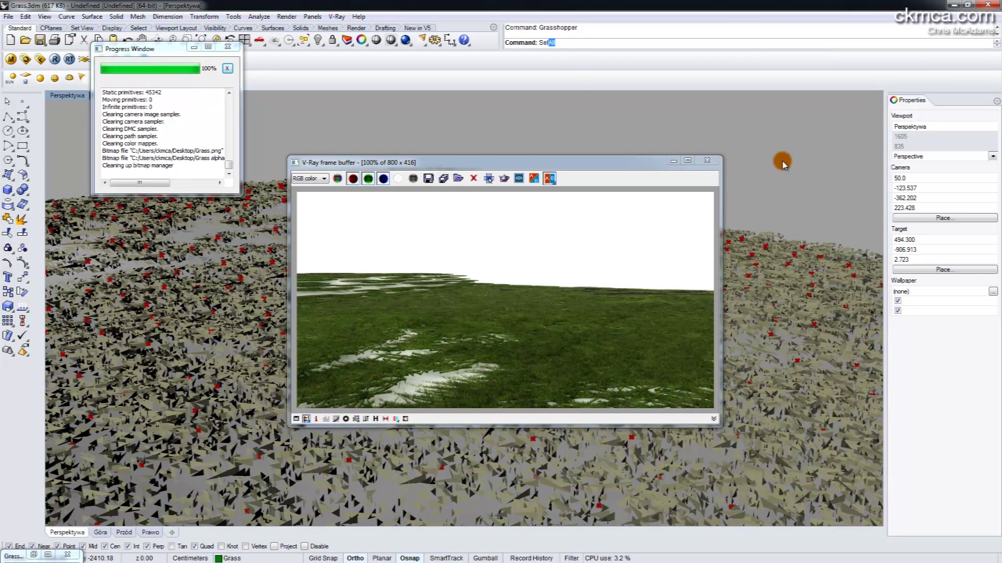
type("SelProxy")
key("Return")
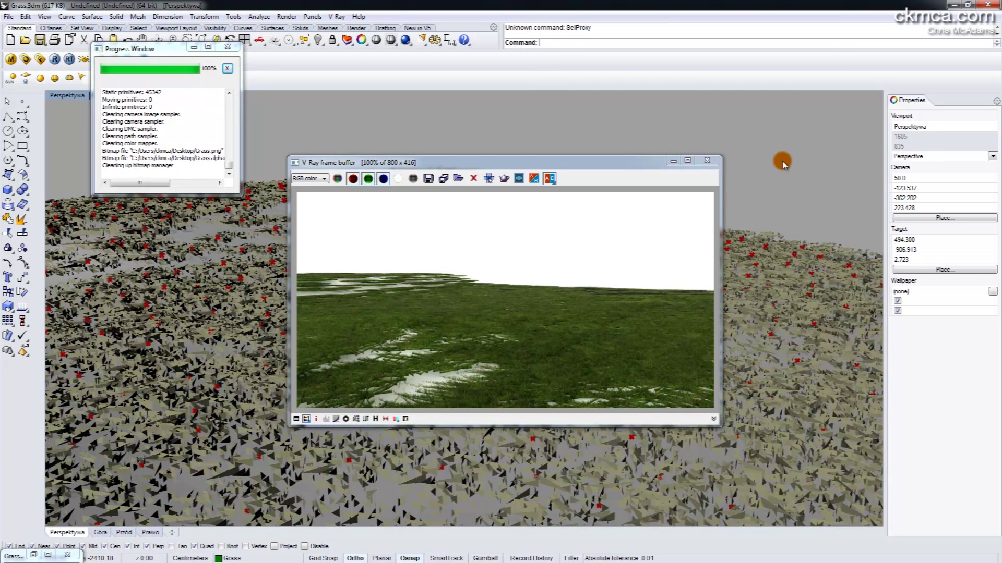
left_click(782, 268)
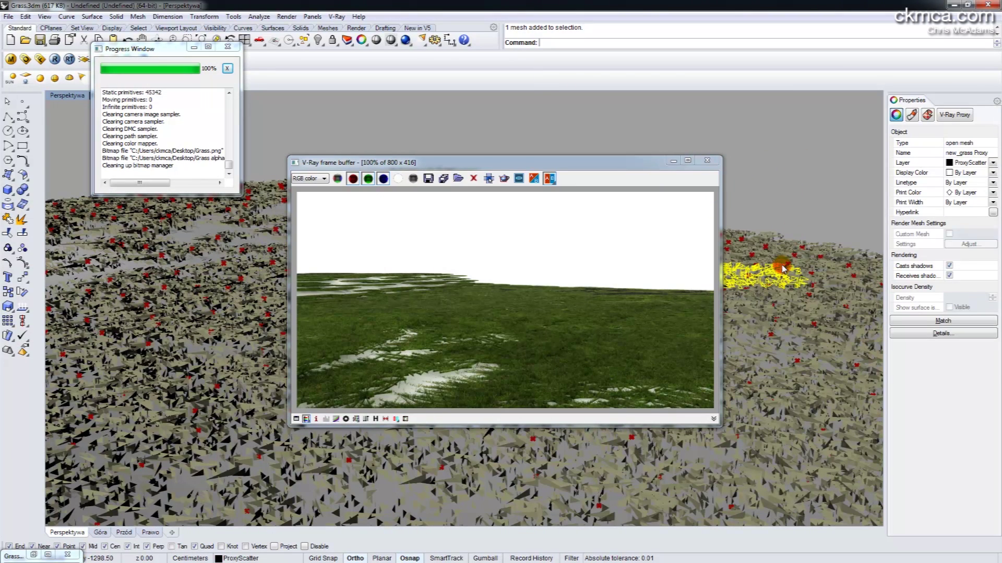
left_click(792, 210)
Select all 501 grass meshes with SelAll, hide them, and reopen the Grasshopper editor.
type("S")
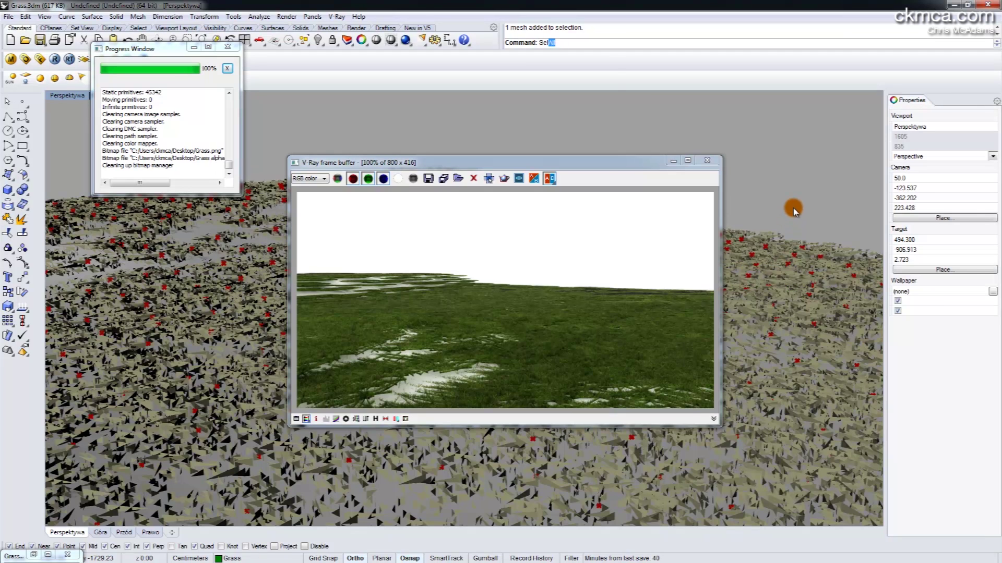
type("All")
key("Return")
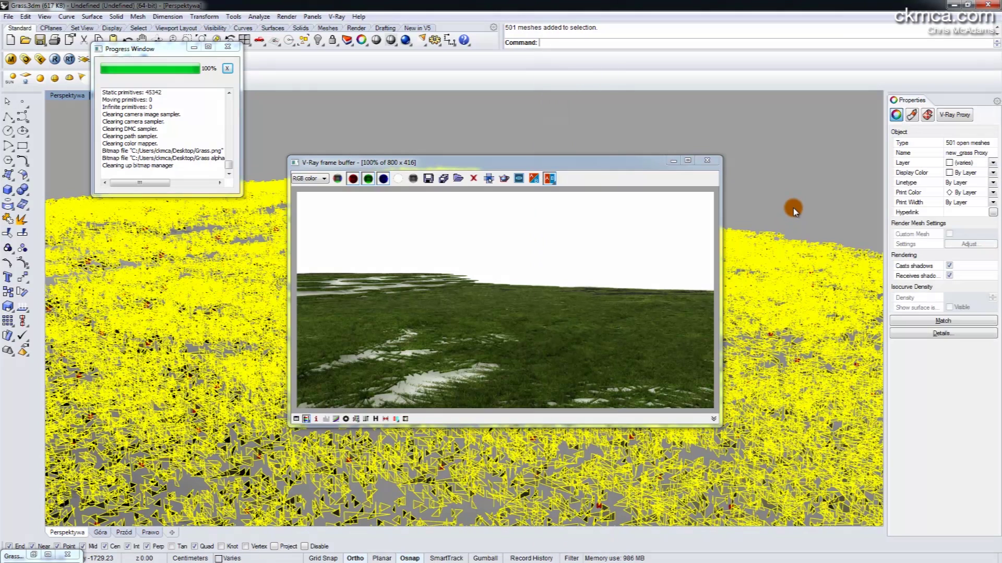
key("ctrl+h")
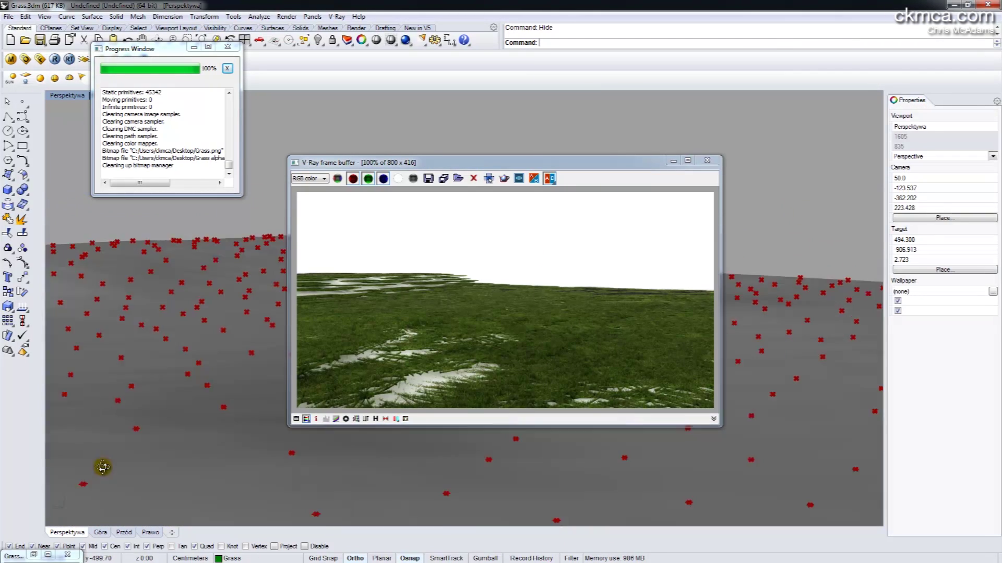
right_click_drag(100, 469, 188, 422)
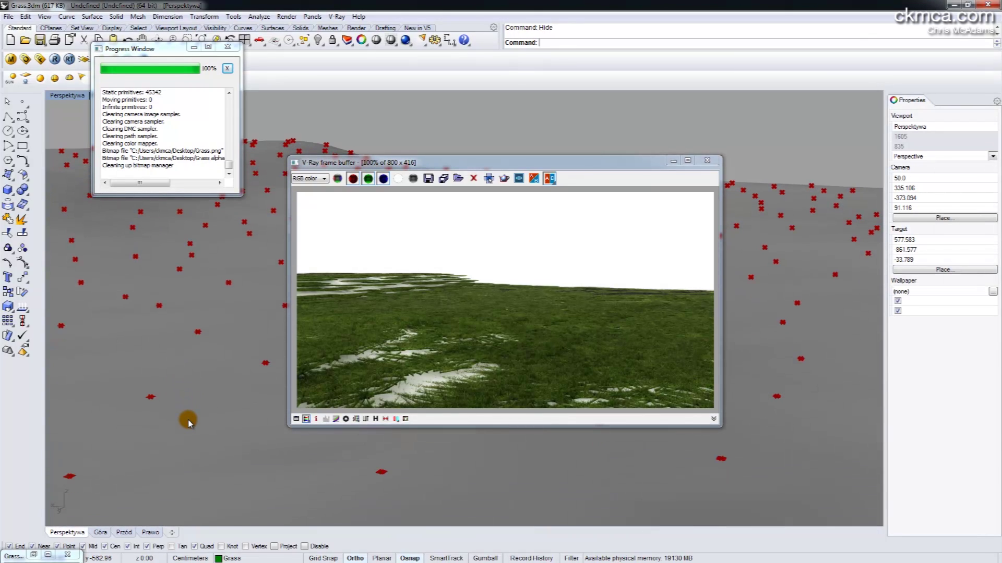
type("Grasshopper")
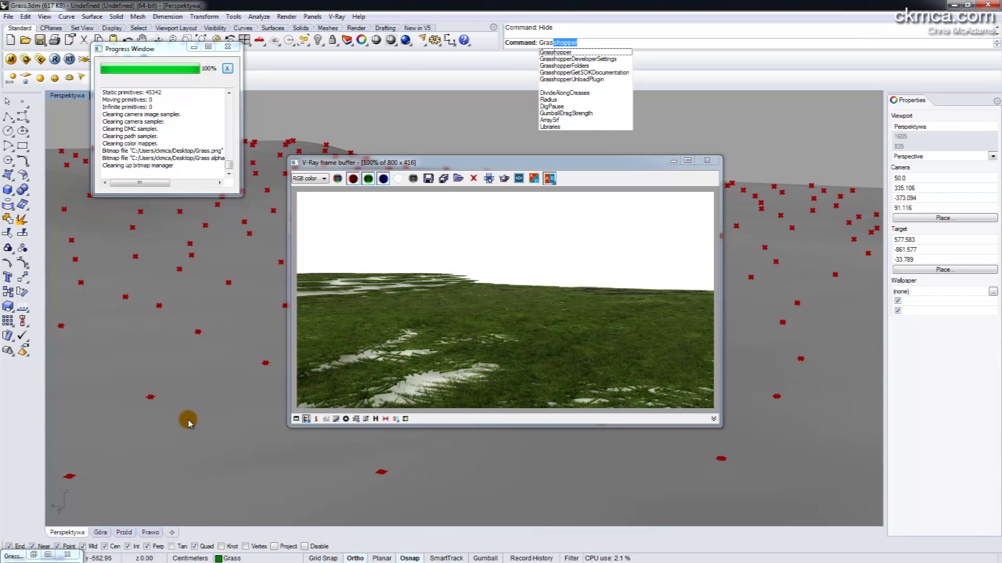
key("Return")
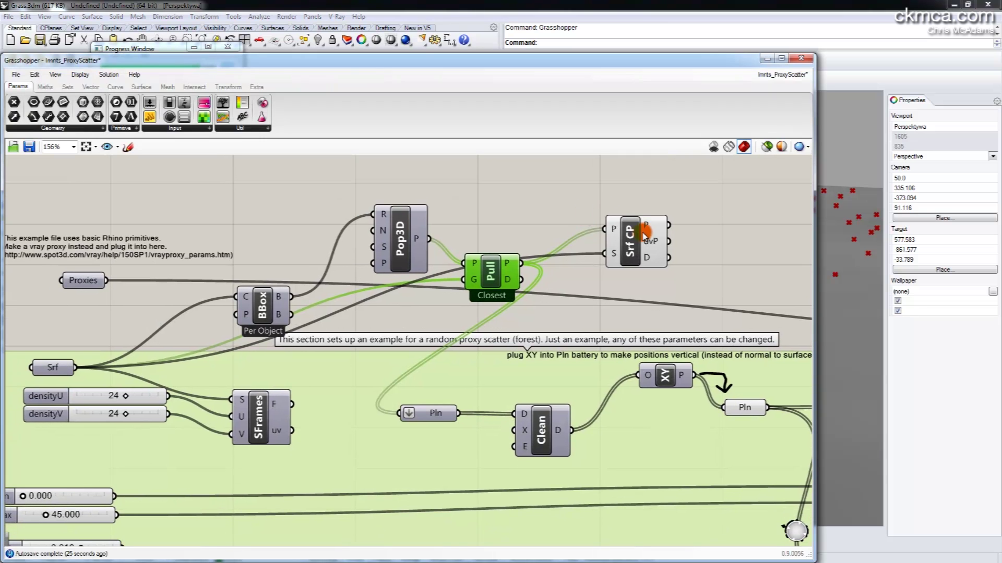
Rearrange Surface Closest Point and Pull so Pull sits beside Pop3D.
left_click(637, 241)
left_click_drag(636, 241, 644, 225)
left_click_drag(479, 271, 522, 221)
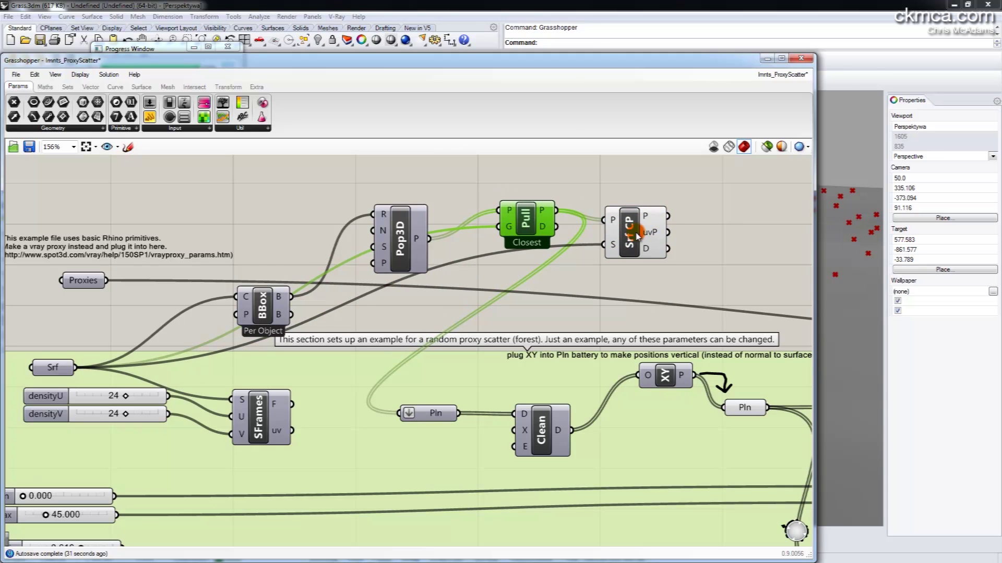
left_click_drag(635, 232, 645, 270)
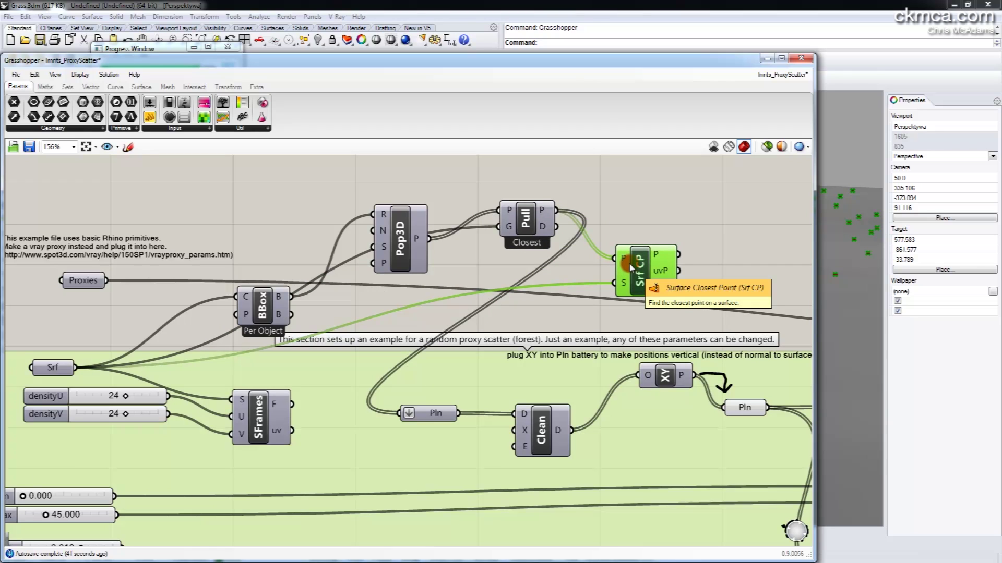
Add a Vector 2Pt component from Pull's points to the surface closest points.
double_click(674, 202)
type("vec")
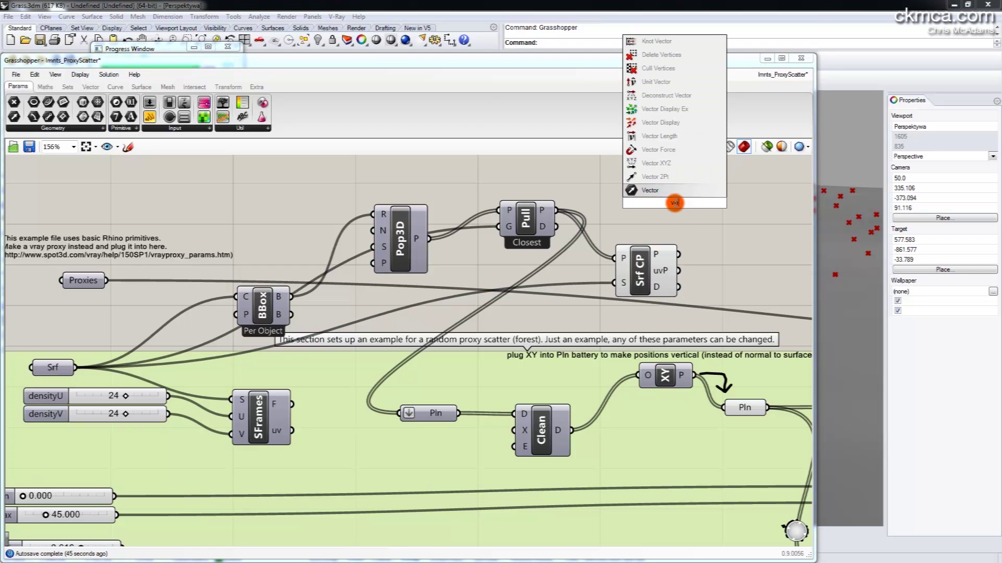
left_click(677, 197)
left_click_drag(556, 210, 647, 187)
left_click_drag(678, 254, 748, 204)
mouse_move(747, 205)
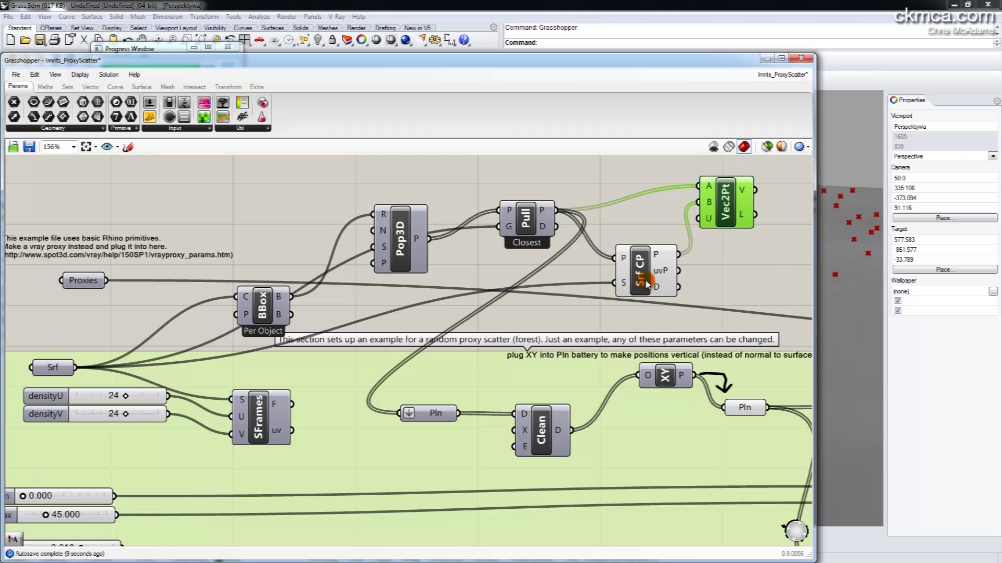
Add a Plane Normal with origins from Pull's points and Z from the Vector 2Pt vectors, then tidy the layout.
double_click(742, 274)
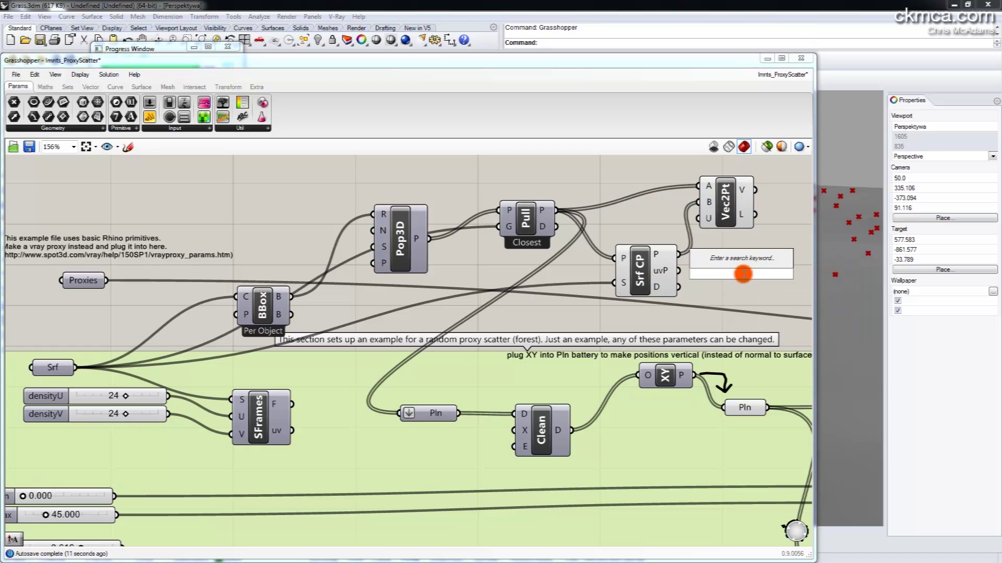
type("n")
key("BackSpace")
type("pla")
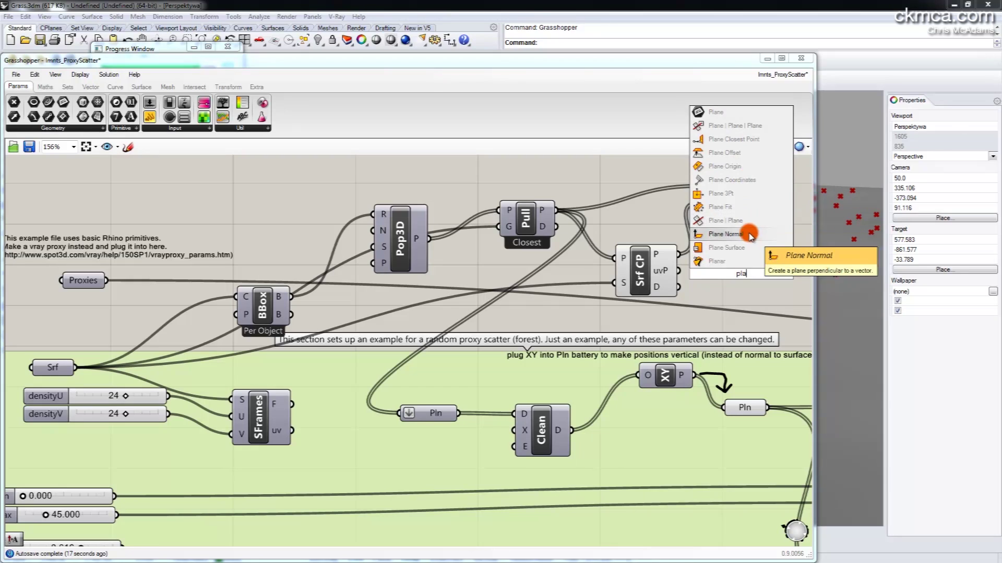
left_click(752, 211)
left_click_drag(558, 211, 718, 265)
left_click_drag(755, 191, 722, 282)
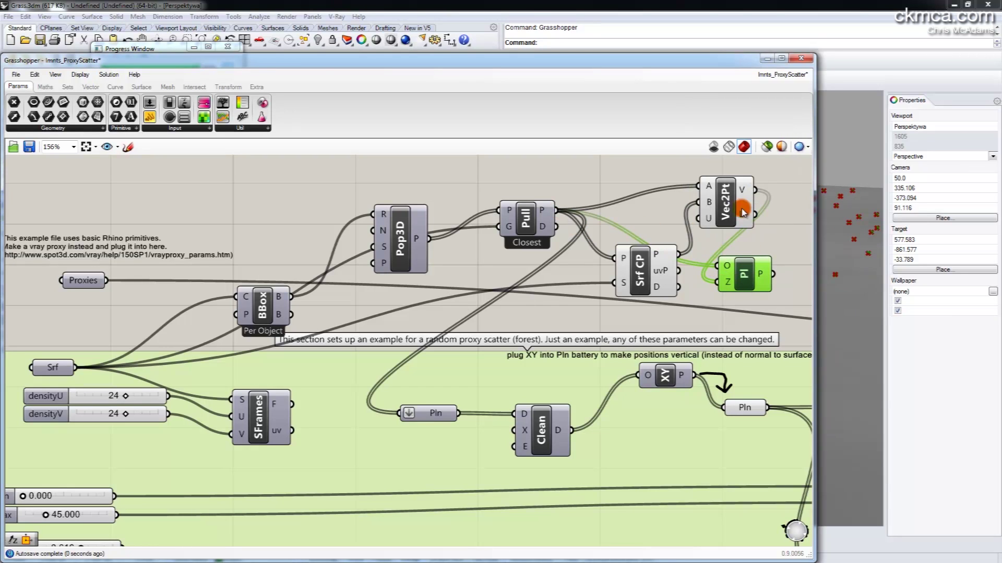
left_click_drag(726, 204, 699, 195)
left_click_drag(744, 273, 400, 413)
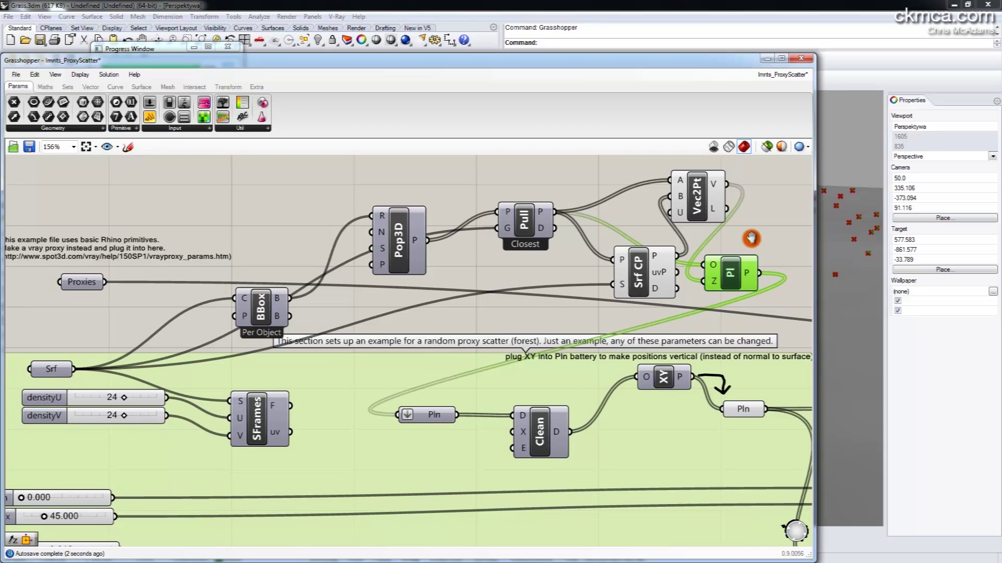
Minimise Grasshopper, then orbit and pan the Perspective view close to a plane grid at a scatter point.
left_click(767, 58)
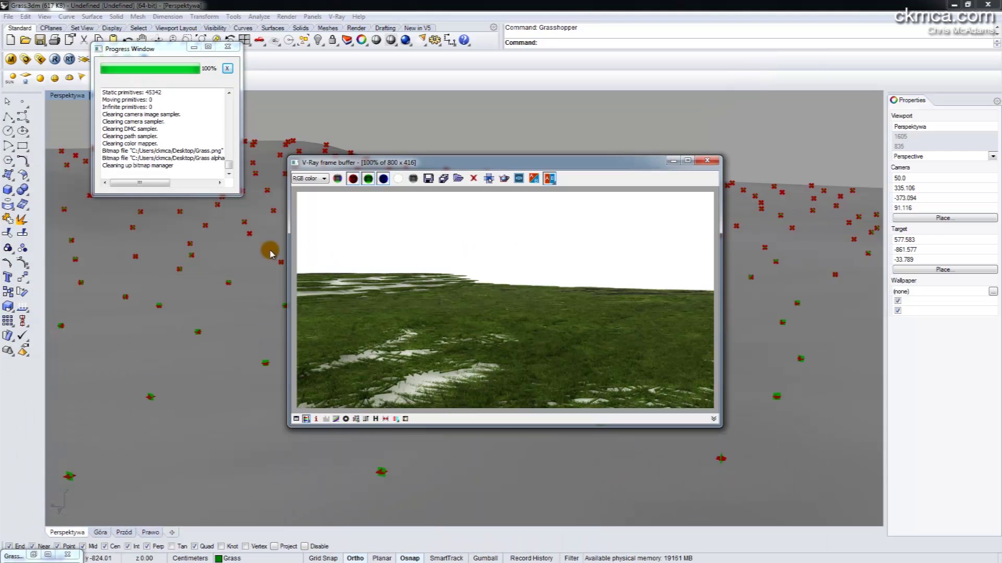
right_click_drag(268, 246, 95, 365)
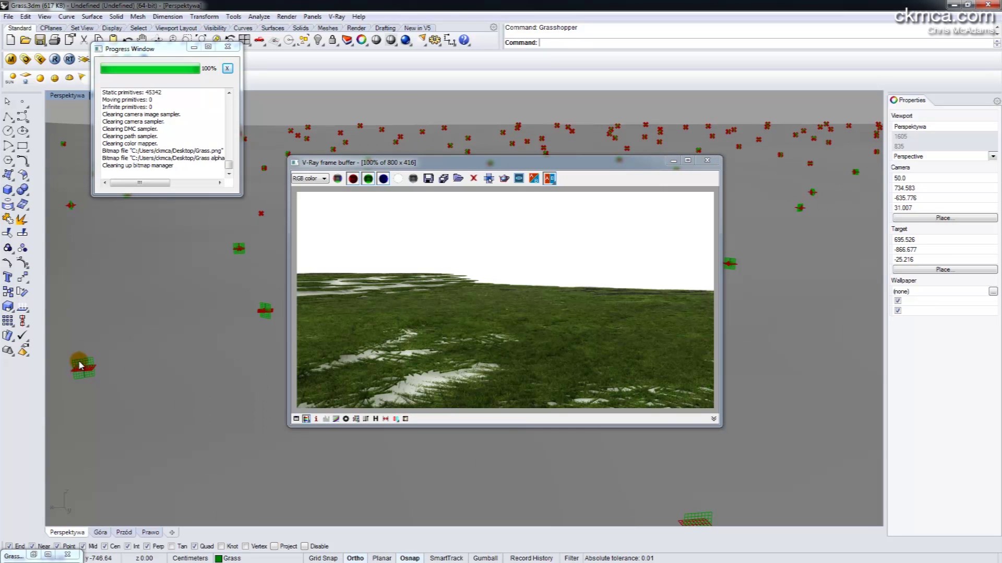
left_click(90, 359)
right_click_drag(109, 364, 168, 307)
mouse_move(146, 431)
left_mouse_down()
mouse_move(509, 280)
mouse_move(347, 282)
mouse_move(398, 320)
left_mouse_up()
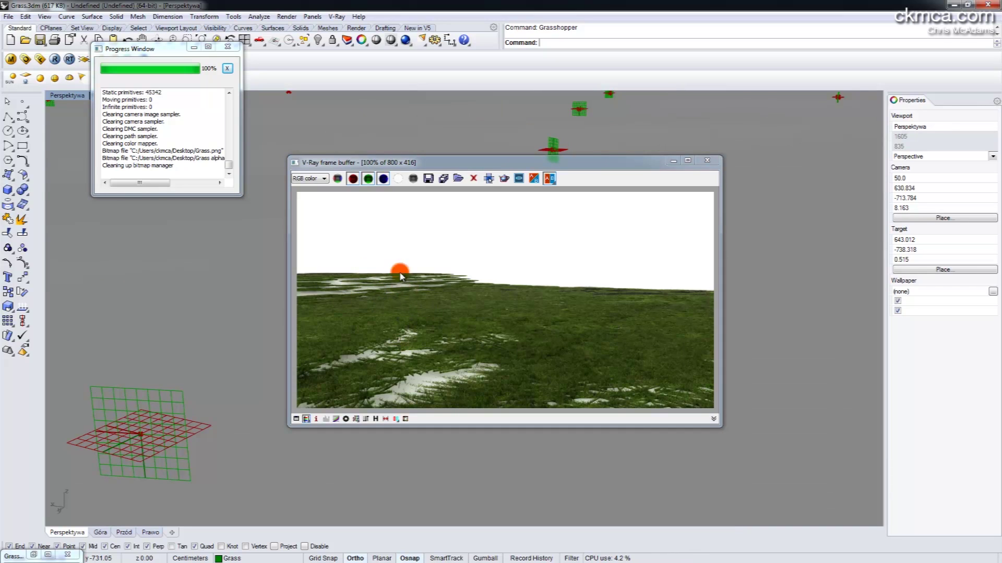
mouse_move(392, 282)
left_mouse_down()
mouse_move(371, 285)
mouse_move(436, 285)
mouse_move(380, 288)
mouse_move(354, 273)
mouse_move(421, 297)
left_mouse_up()
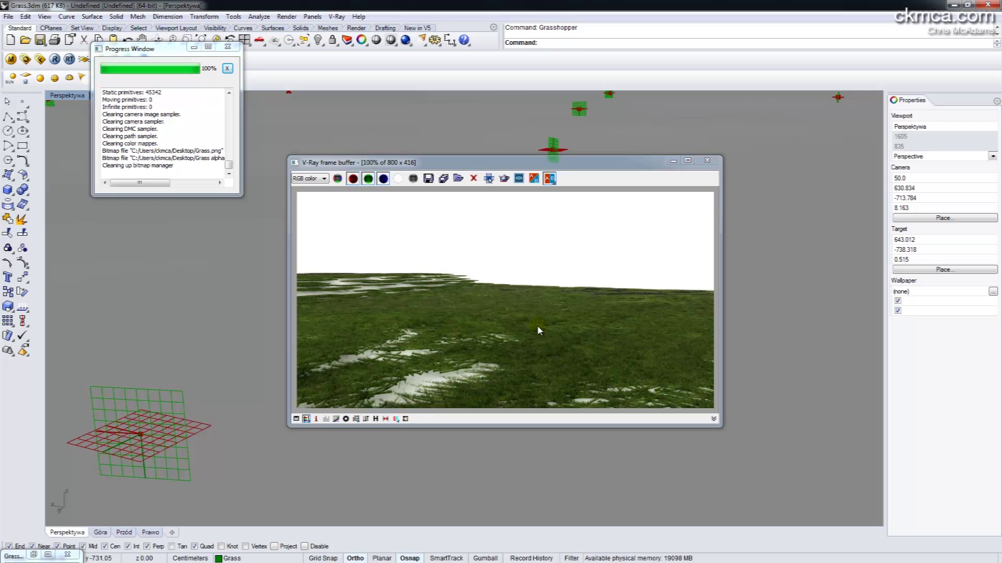